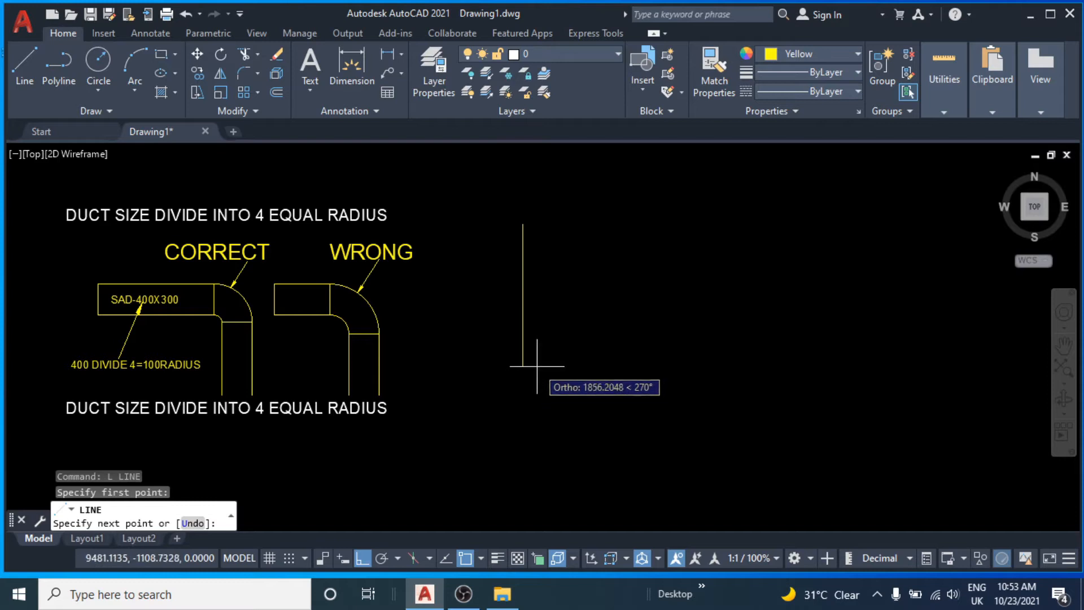
Finish the vertical line beside the WRONG elbow example at a length of about 1505.
scroll(523, 343, up, 5)
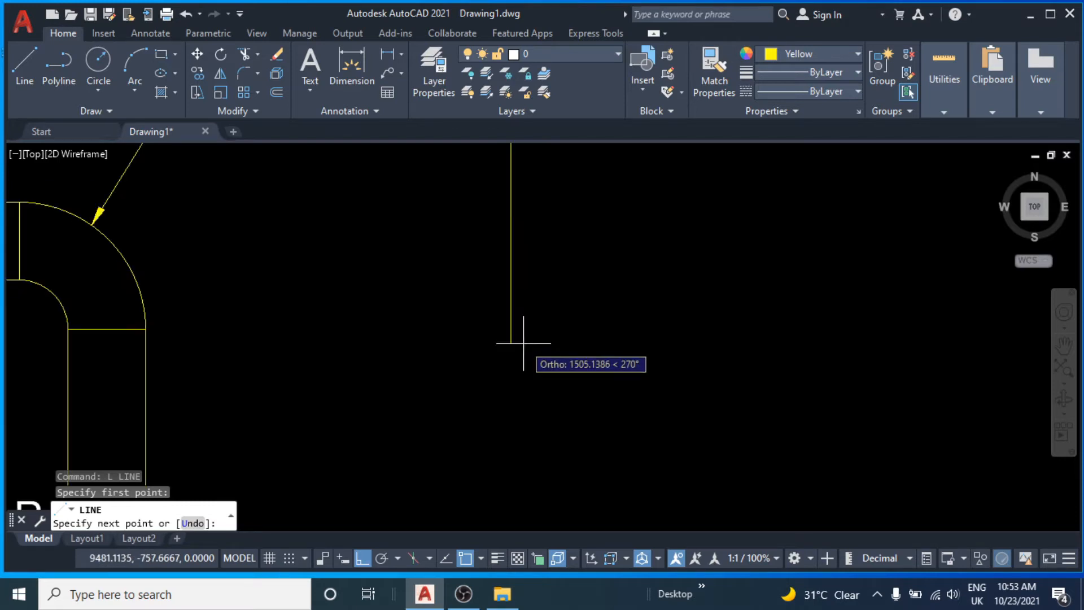
key(Escape)
key(Escape)
key(Escape)
scroll(523, 341, down, 3)
middle_drag(516, 344, 519, 390)
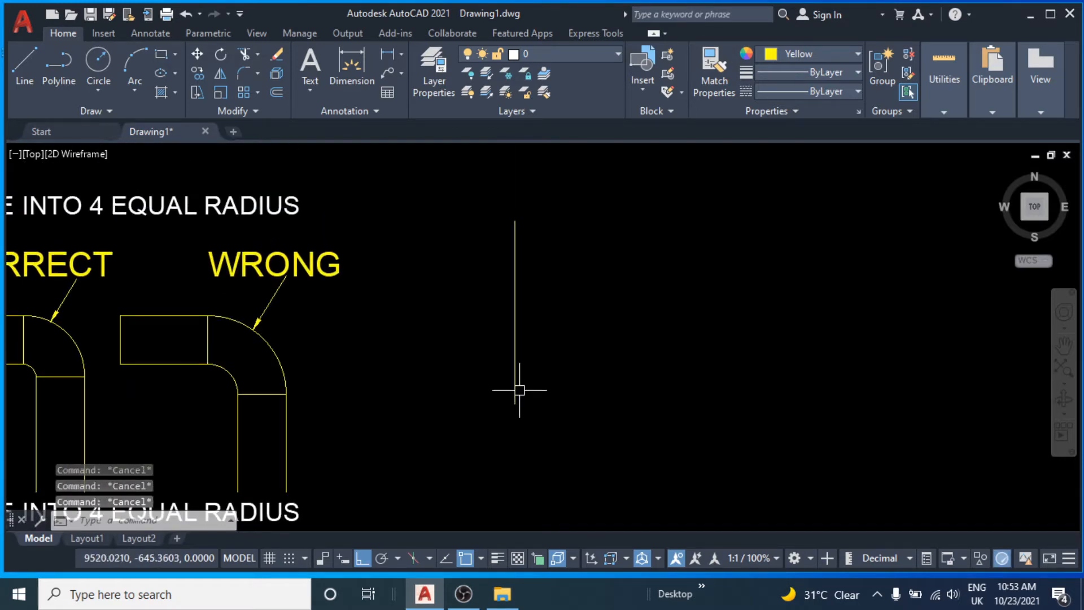
Offset the new vertical line 600 to its right to form the main duct.
text(o)
key(Return)
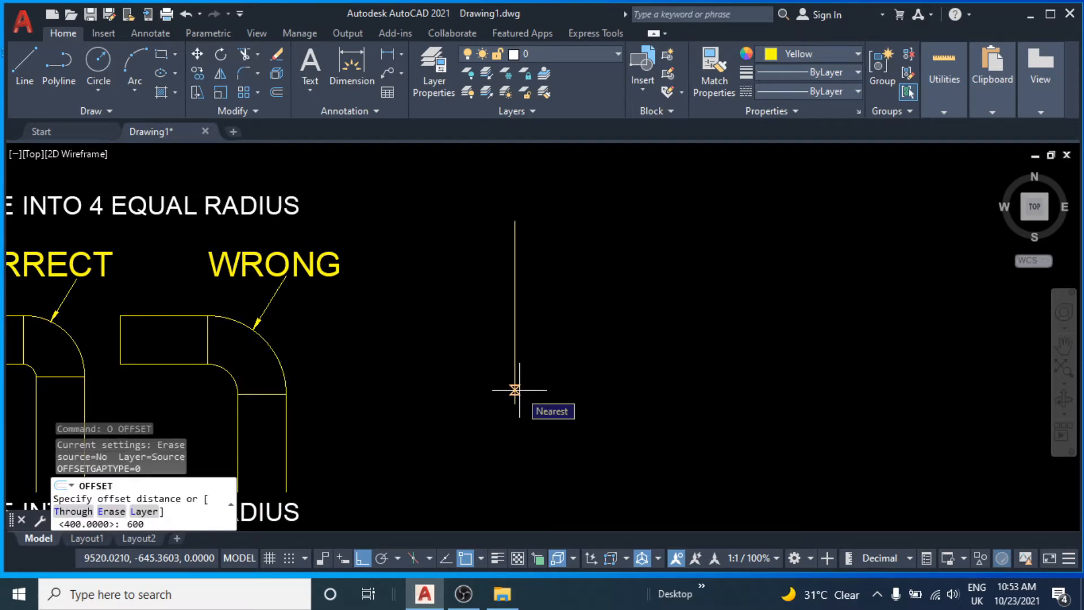
key(Return)
click(516, 353)
click(607, 352)
key(Escape)
key(Escape)
key(Escape)
scroll(407, 329, down, 2)
Copy the SAD-400X300 label from the CORRECT example into the new vertical duct.
middle_drag(359, 331, 447, 334)
key(Escape)
text(co)
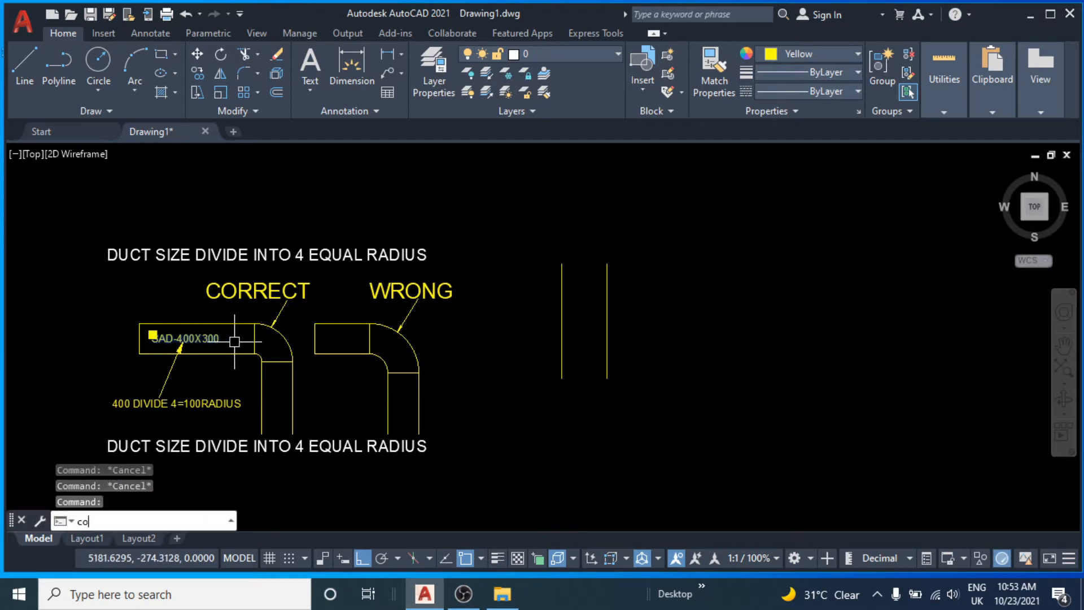
key(Return)
click(229, 340)
click(628, 338)
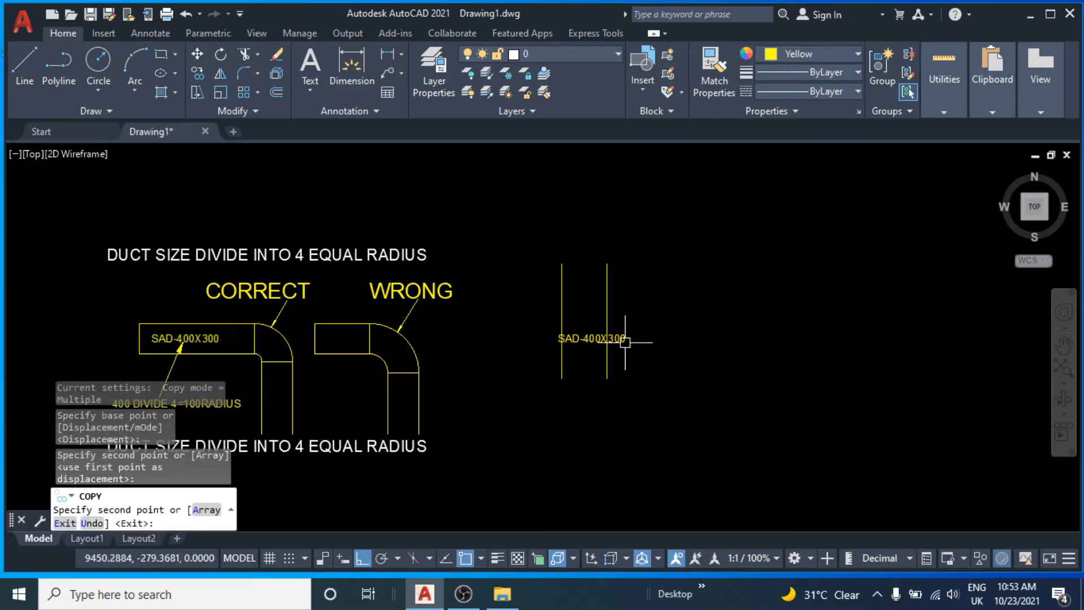
key(Escape)
key(Escape)
Rotate the copied SAD-400X300 label 90 degrees clockwise so it runs down the vertical duct.
scroll(604, 343, up, 4)
click(563, 333)
text(r)
key(Return)
click(563, 333)
click(562, 435)
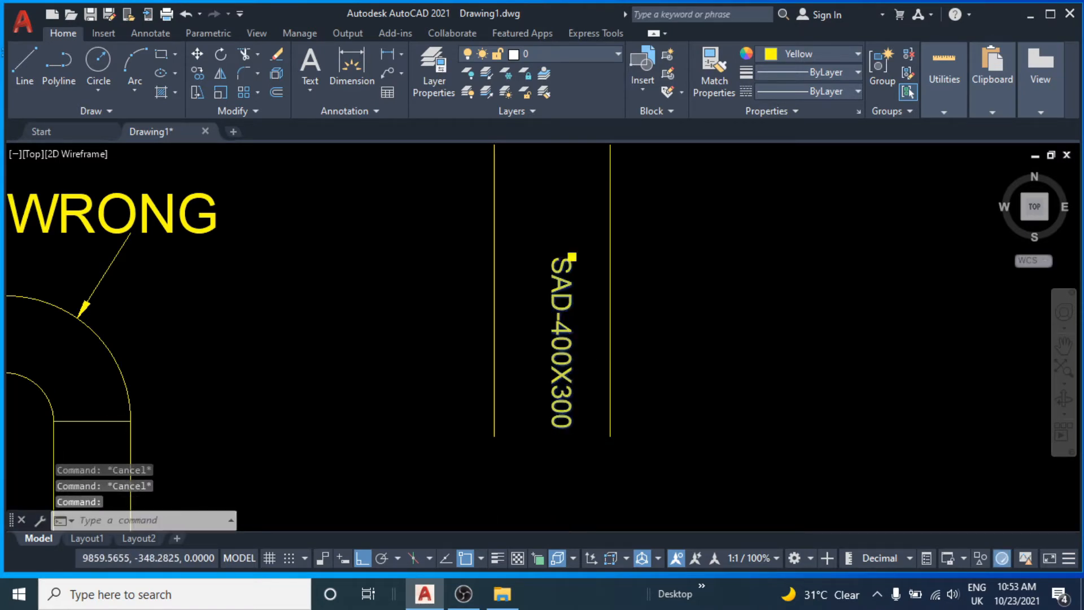
Edit the rotated label in the vertical duct to read SAD-600X300.
double_click(567, 354)
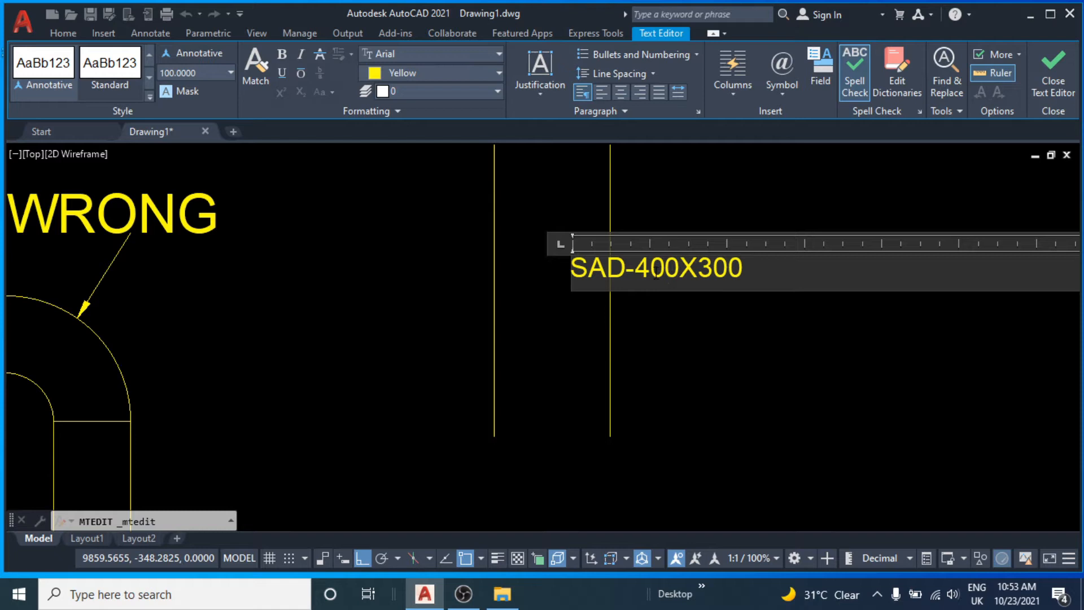
text(6)
click(703, 382)
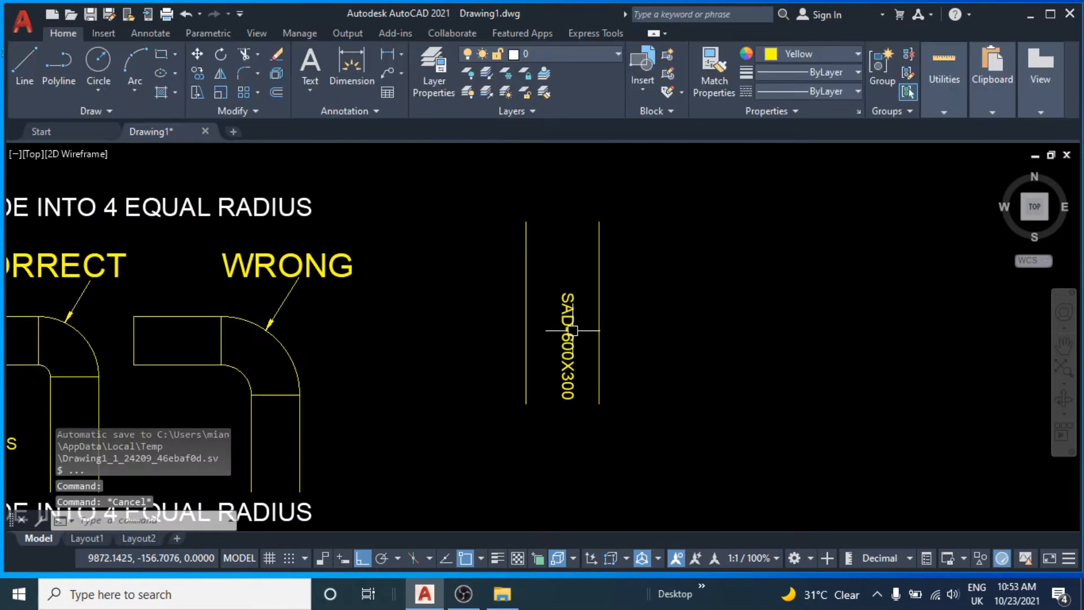
Move the SAD-600X300 label straight up within the vertical duct.
text(m)
key(Return)
click(659, 395)
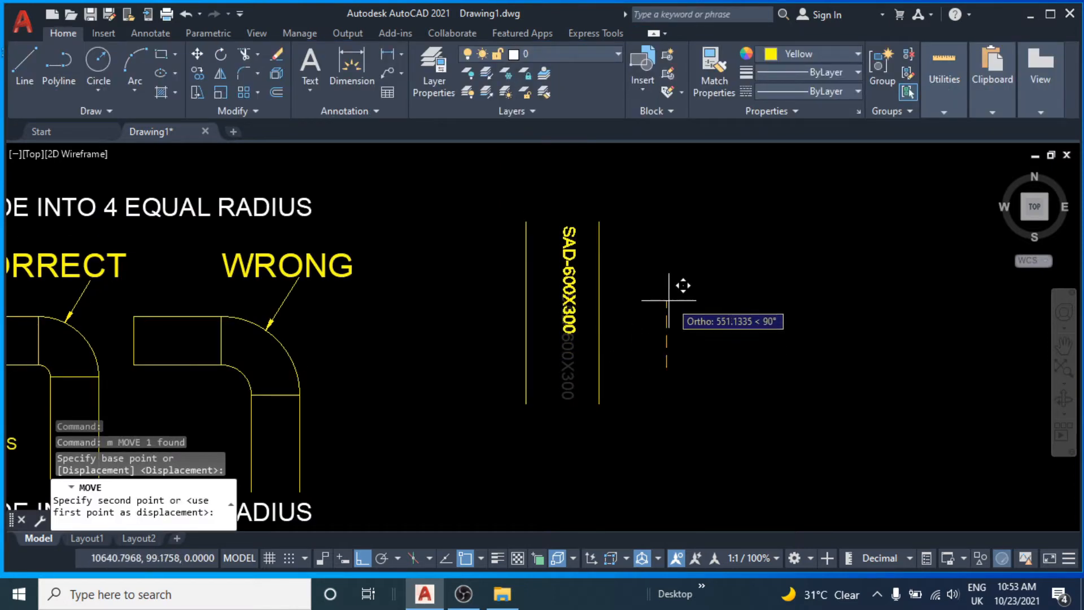
click(662, 358)
key(Escape)
key(Escape)
scroll(558, 368, up, 3)
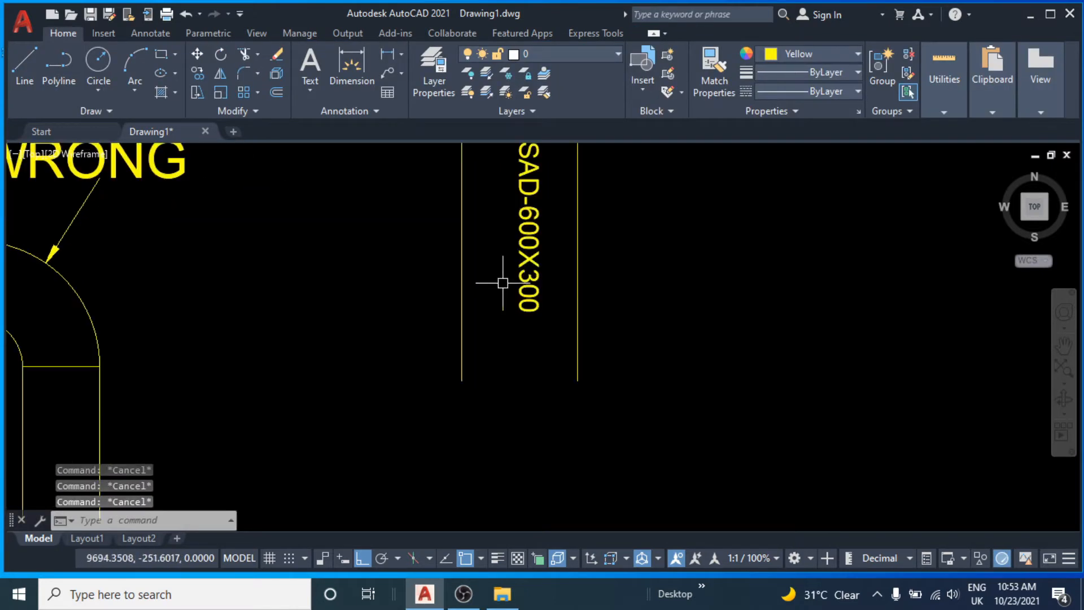
Shift the SAD-600X300 label slightly left to centre it between the duct lines.
click(539, 291)
text(m)
key(Return)
click(847, 368)
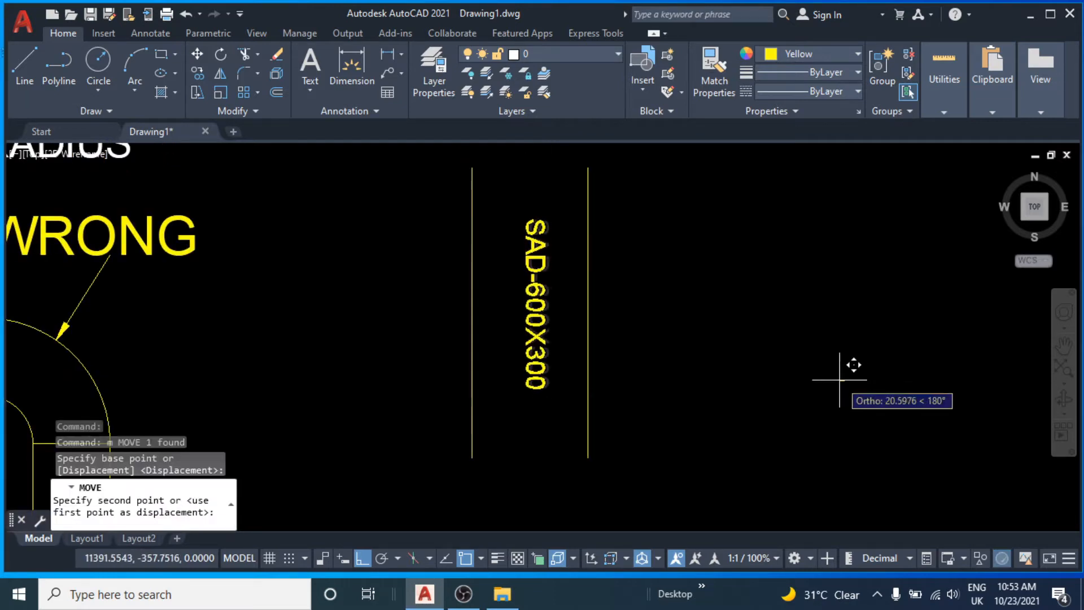
key(Escape)
Draw a horizontal line to the right from the lower end of the vertical duct's right-hand line.
scroll(709, 395, down, 2)
middle_drag(708, 396, 625, 333)
middle_drag(619, 392, 568, 404)
text(l)
key(Return)
click(547, 377)
click(768, 377)
key(Escape)
scroll(637, 382, up, 3)
mouse_move(636, 382)
middle_down()
mouse_move(560, 389)
mouse_move(593, 403)
middle_up()
scroll(561, 389, down, 4)
key(Escape)
key(Escape)
Offset the horizontal line 300 downward to form the branch duct.
text(o)
key(Return)
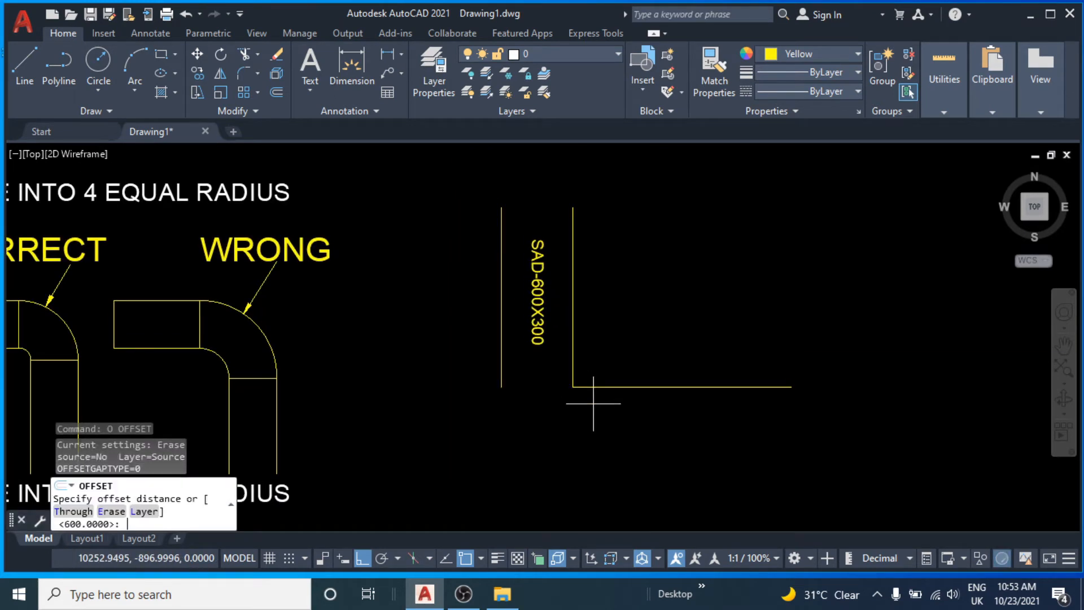
text(300)
key(Return)
scroll(593, 404, up, 3)
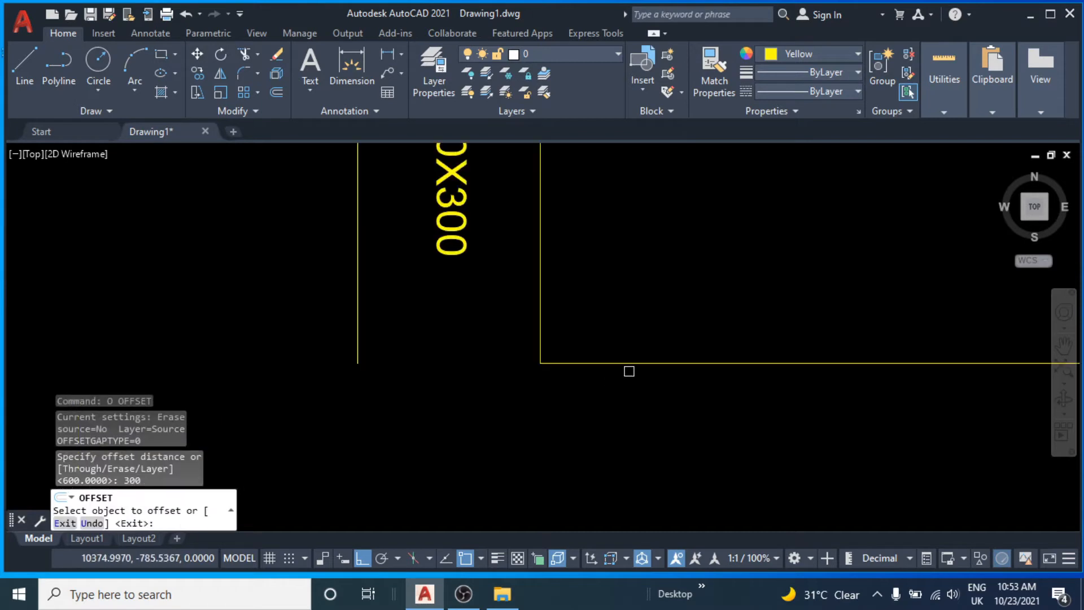
click(626, 362)
click(615, 434)
key(Escape)
key(Escape)
key(Escape)
Copy the SAD-600X300 label straight down to just below the vertical duct.
scroll(615, 433, down, 3)
middle_drag(615, 434, 571, 396)
click(510, 286)
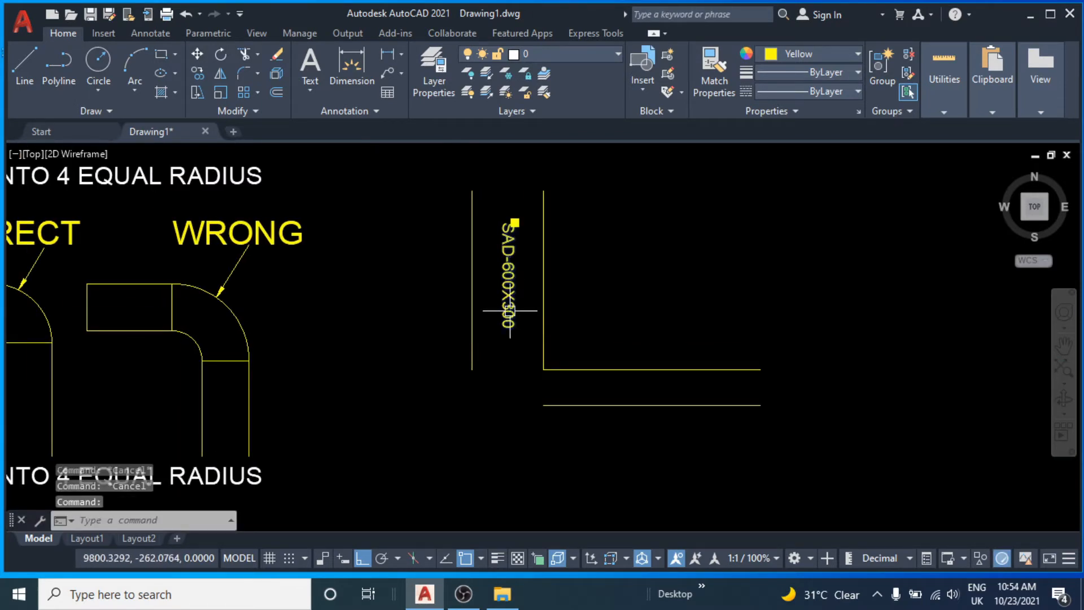
middle_drag(508, 350, 497, 317)
text(co)
key(Return)
click(501, 349)
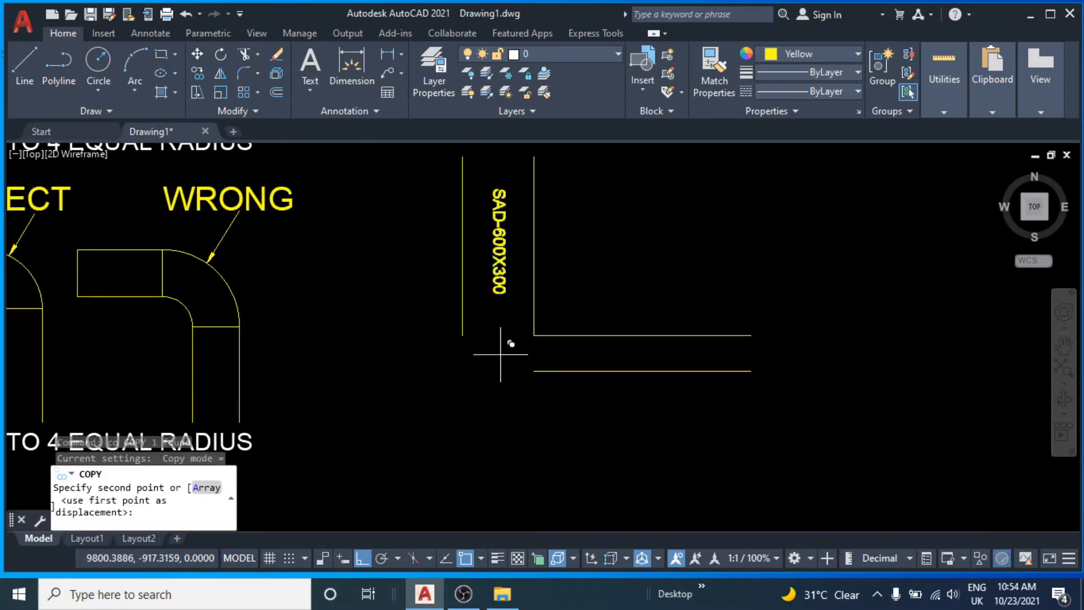
click(499, 515)
key(Escape)
key(Escape)
Rotate the lower SAD-600X300 label copy so it reads horizontally.
click(499, 422)
click(470, 416)
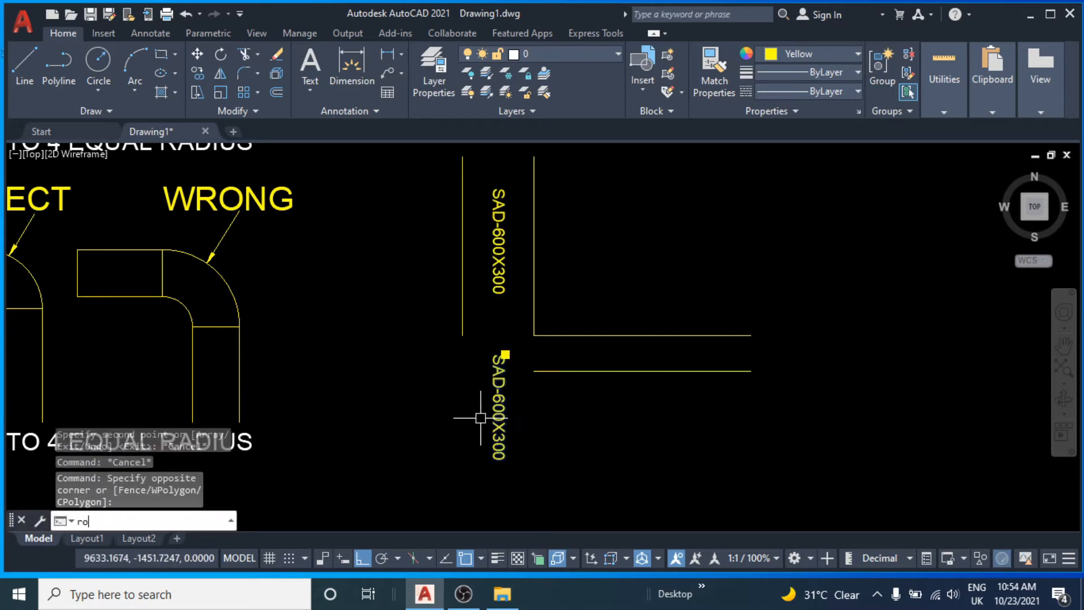
key(Return)
click(478, 408)
click(473, 324)
key(Escape)
key(Escape)
Edit the horizontal label copy to read SAD-300X300.
scroll(476, 377, up, 2)
click(486, 383)
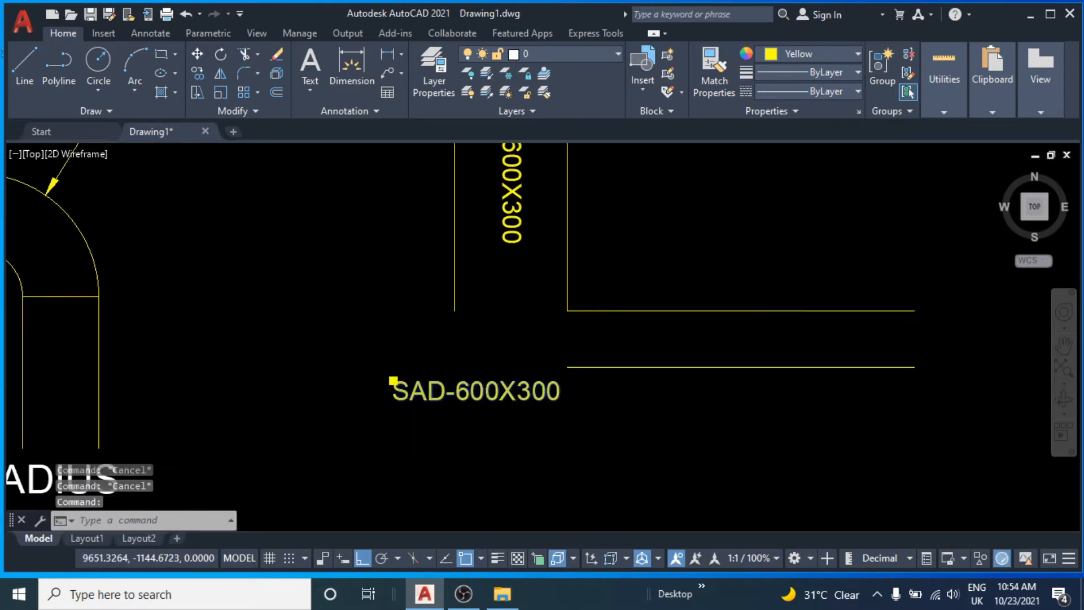
double_click(471, 391)
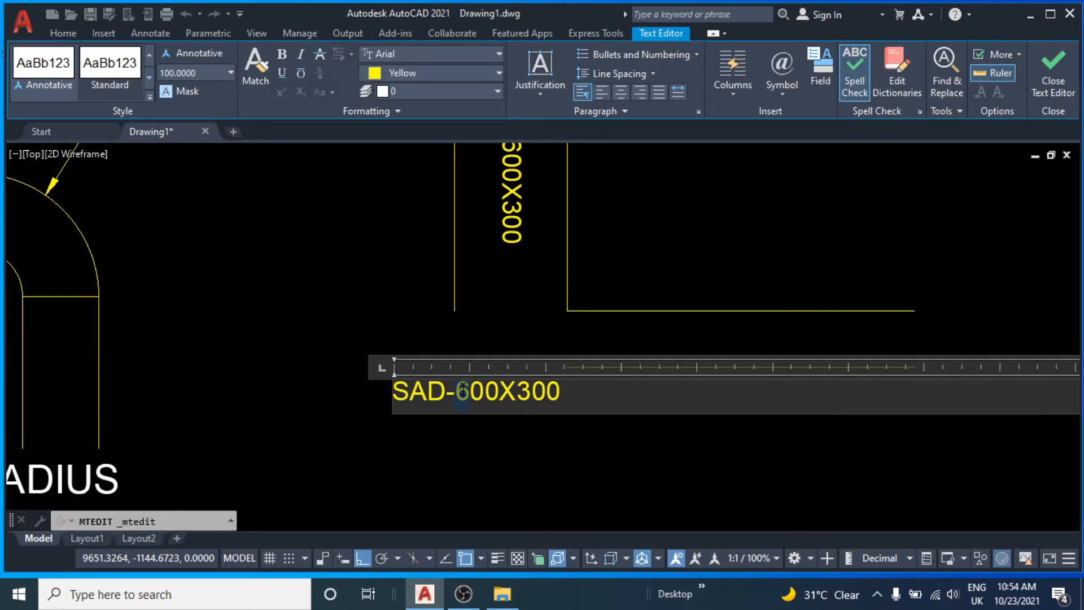
key(Escape)
key(Escape)
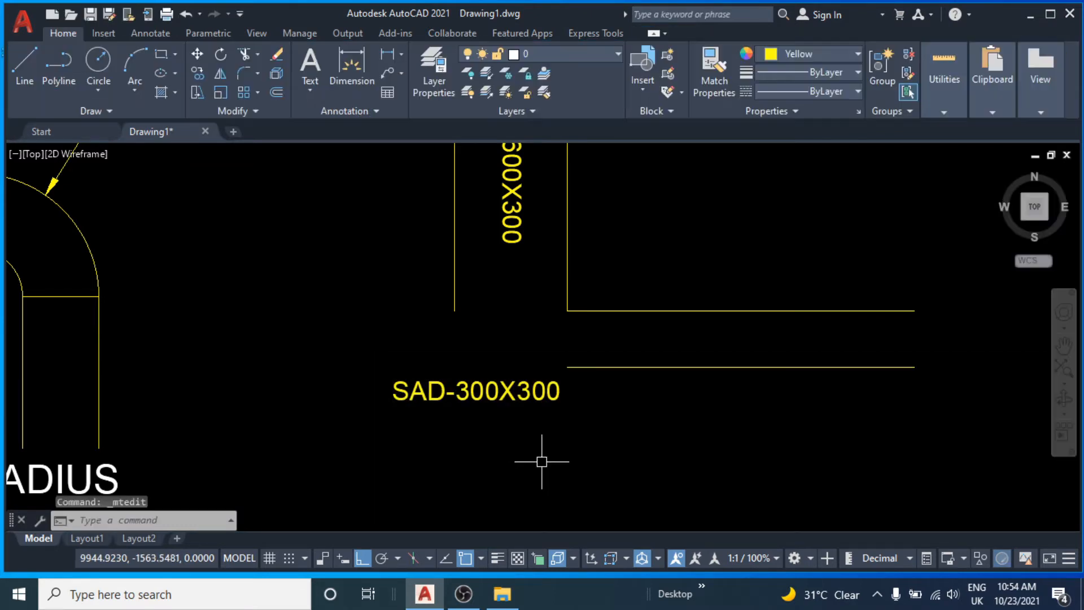
Turn off Ortho and copy the SAD-300X300 label into the middle of the horizontal branch duct.
text(CO)
key(Return)
click(477, 379)
key(F8)
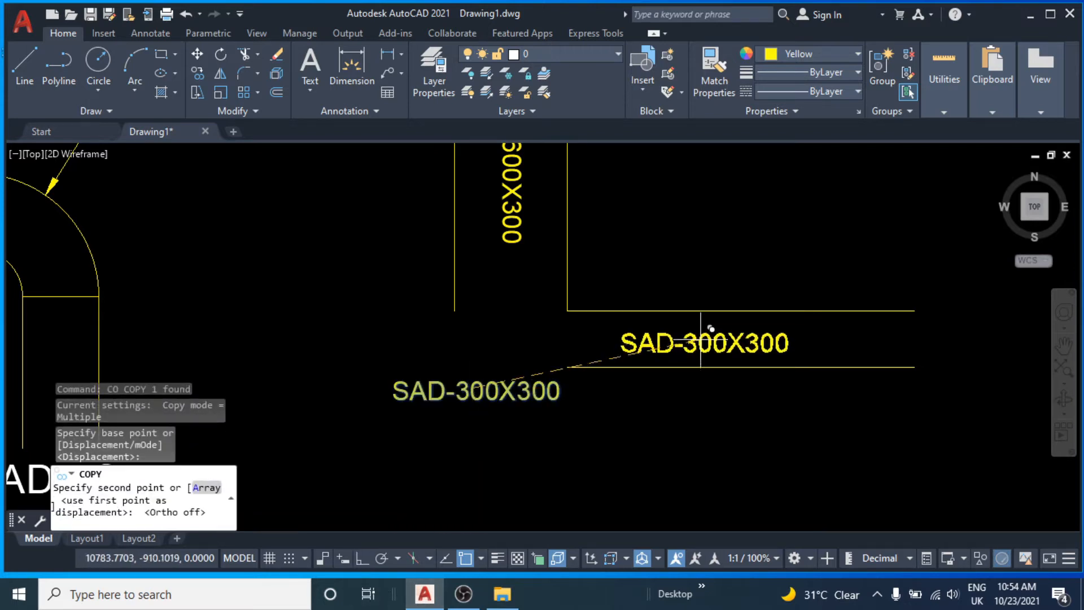
scroll(700, 327, up, 3)
click(676, 337)
key(Escape)
Erase the leftover SAD-300X300 label below the vertical duct.
scroll(676, 337, down, 4)
click(476, 395)
text(e)
key(Return)
key(Escape)
key(Escape)
scroll(582, 353, up, 2)
click(599, 263)
click(577, 391)
key(Escape)
Draw a line straight across the vertical duct, between its two side lines, just above the branch.
middle_drag(510, 358, 518, 386)
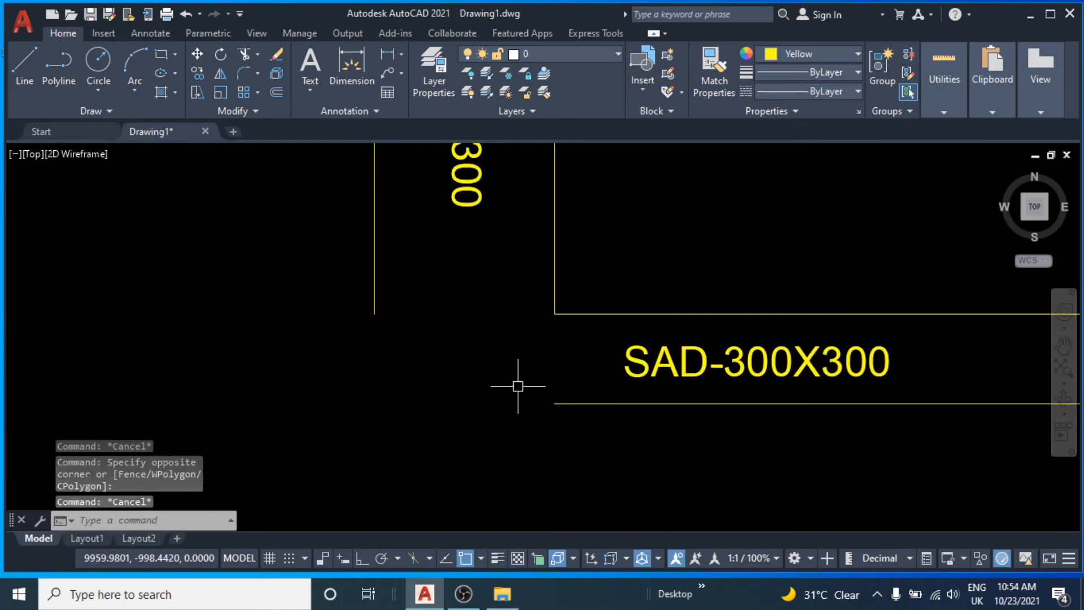
text(l)
key(Return)
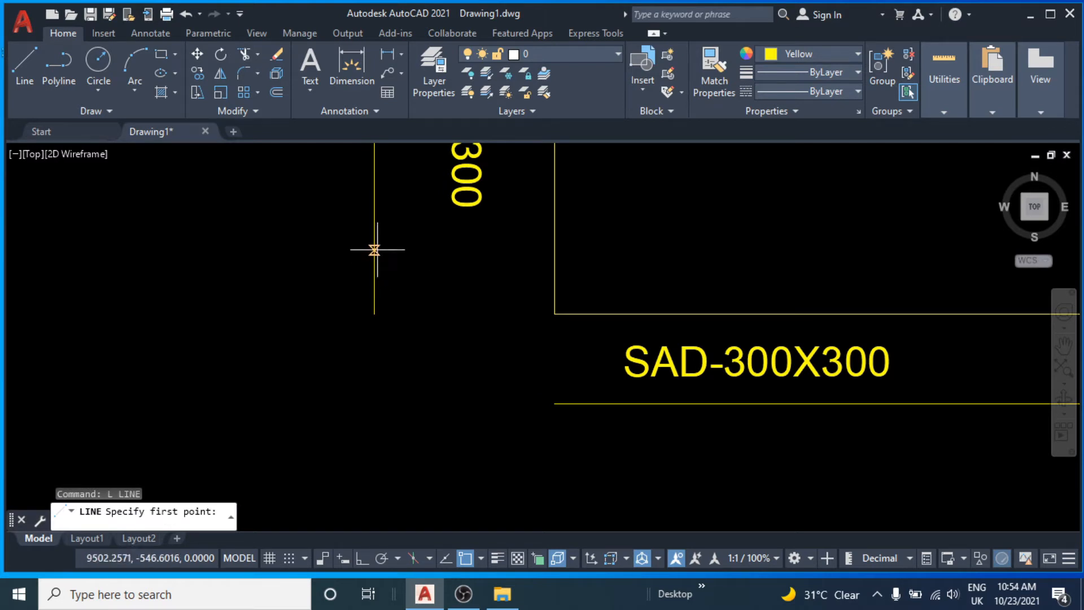
click(374, 249)
click(553, 247)
key(Escape)
key(Escape)
key(Escape)
Mirror the two branch duct lines about a vertical axis through the cross line's midpoint with Ortho on, keeping the originals.
click(615, 293)
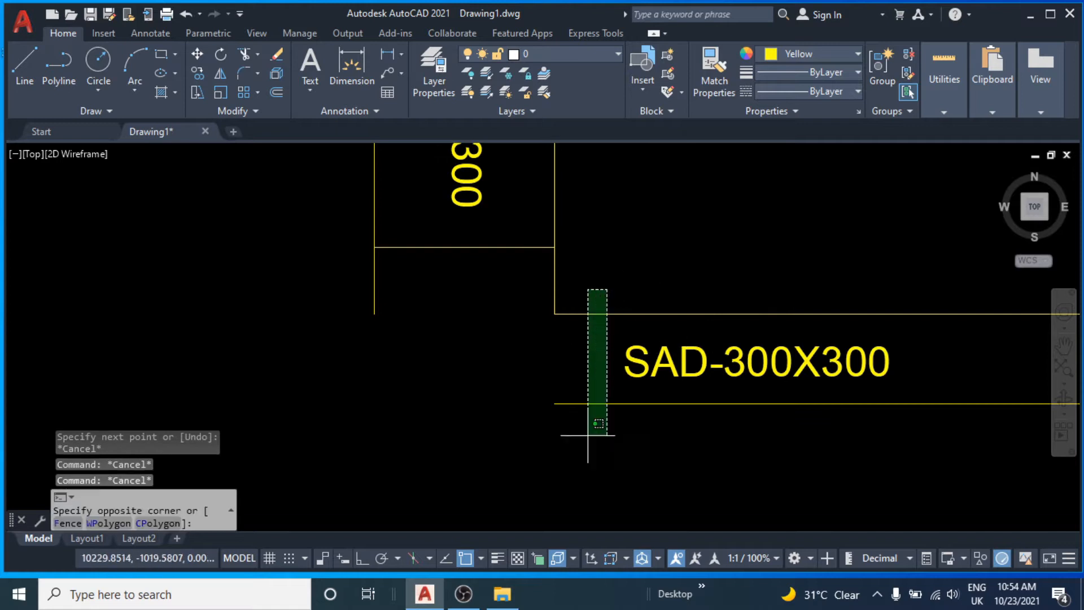
click(587, 436)
text(mi)
key(Return)
scroll(488, 333, down, 2)
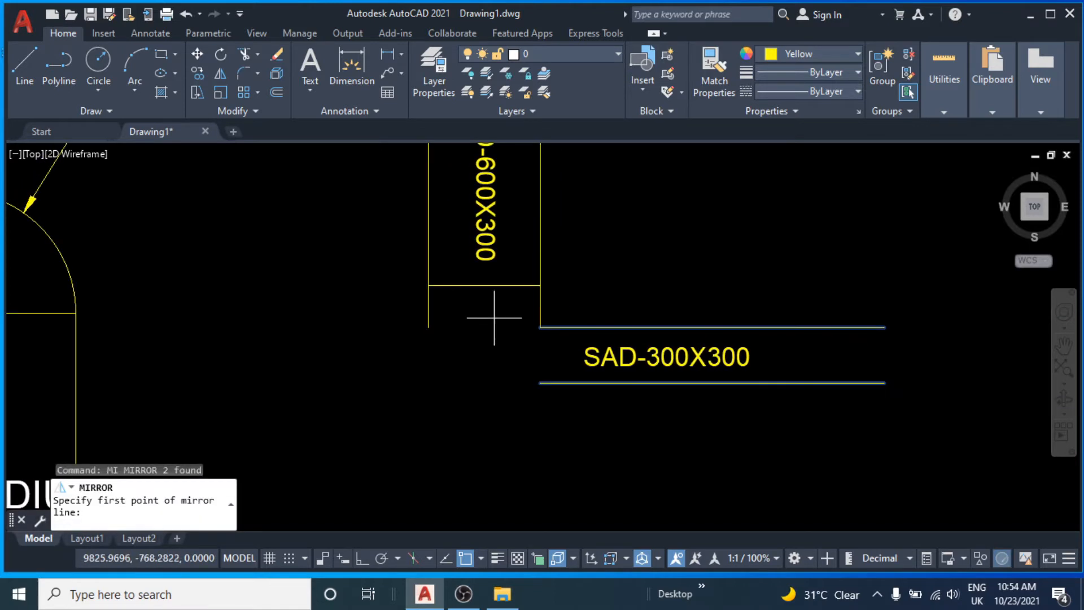
click(483, 285)
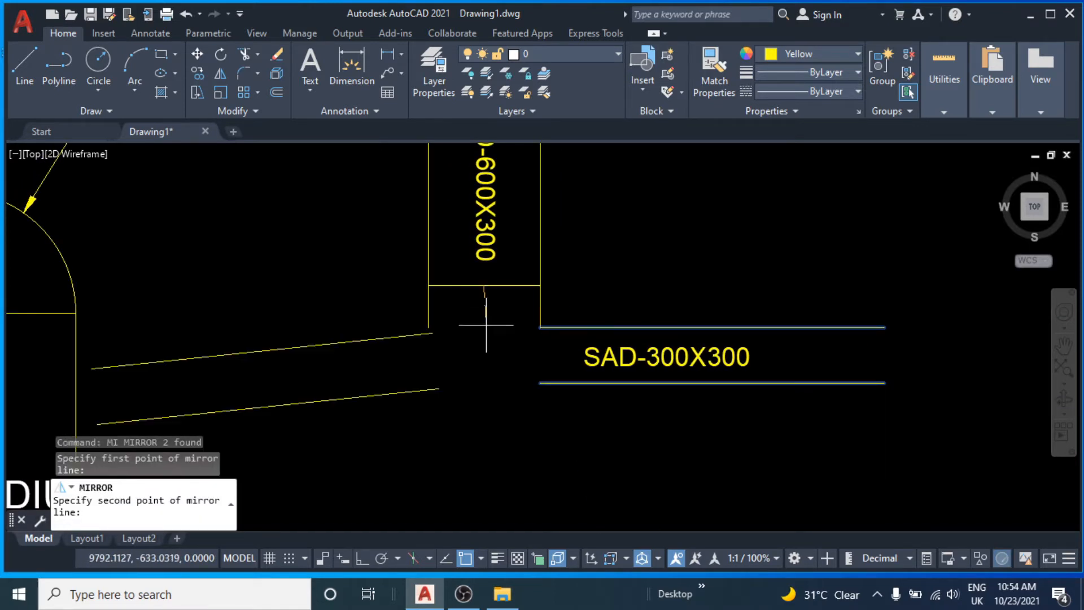
click(367, 557)
click(499, 430)
key(Return)
scroll(497, 426, down, 2)
key(Escape)
key(Escape)
Move the whole tee duct with its labels about 643 to the right, clear of the WRONG example.
click(604, 290)
click(418, 406)
middle_drag(416, 412, 382, 364)
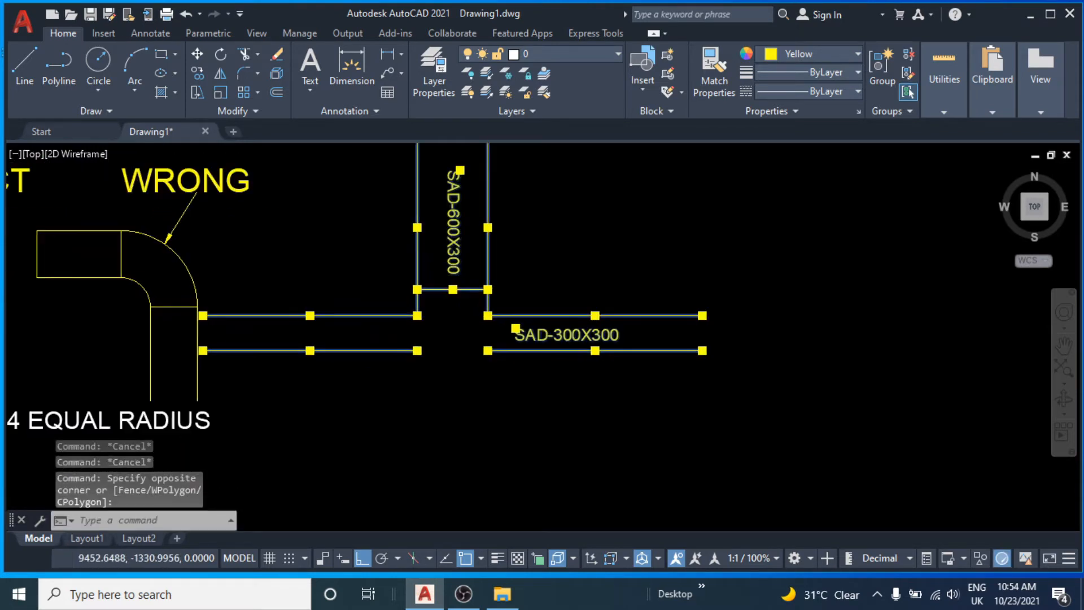
text(m)
key(Return)
click(423, 406)
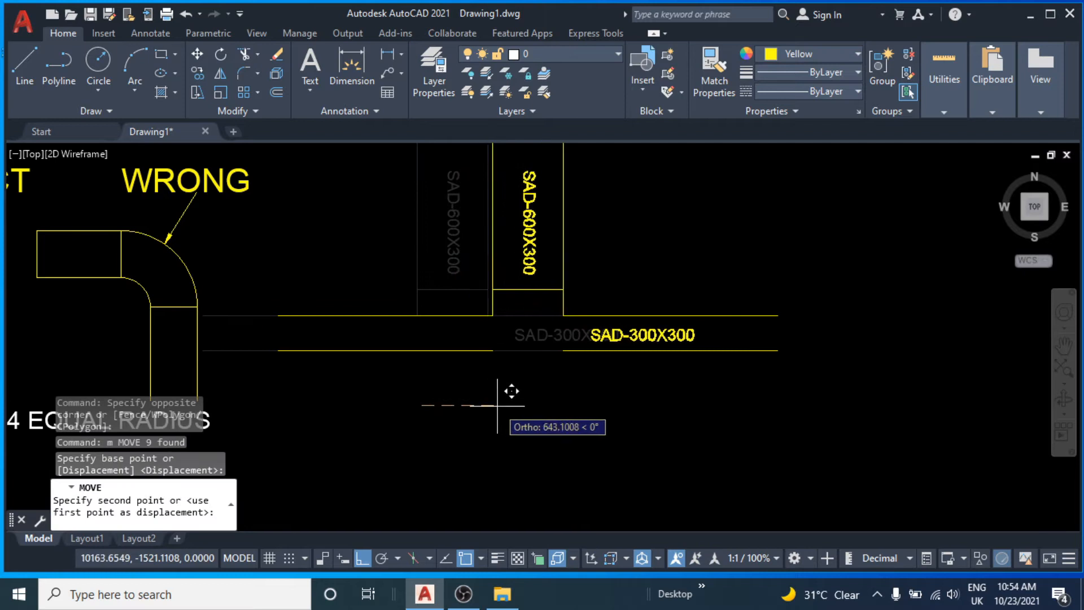
click(498, 405)
key(Escape)
key(Escape)
Copy the 400 DIVIDE 4=100RADIUS note and its leader, with Ortho off, so the arrow points at the SAD-300X300 label.
mouse_move(497, 401)
middle_down()
mouse_move(559, 385)
mouse_move(546, 392)
mouse_move(516, 370)
mouse_move(448, 370)
middle_up()
scroll(303, 333, down, 2)
scroll(327, 351, up, 5)
click(319, 338)
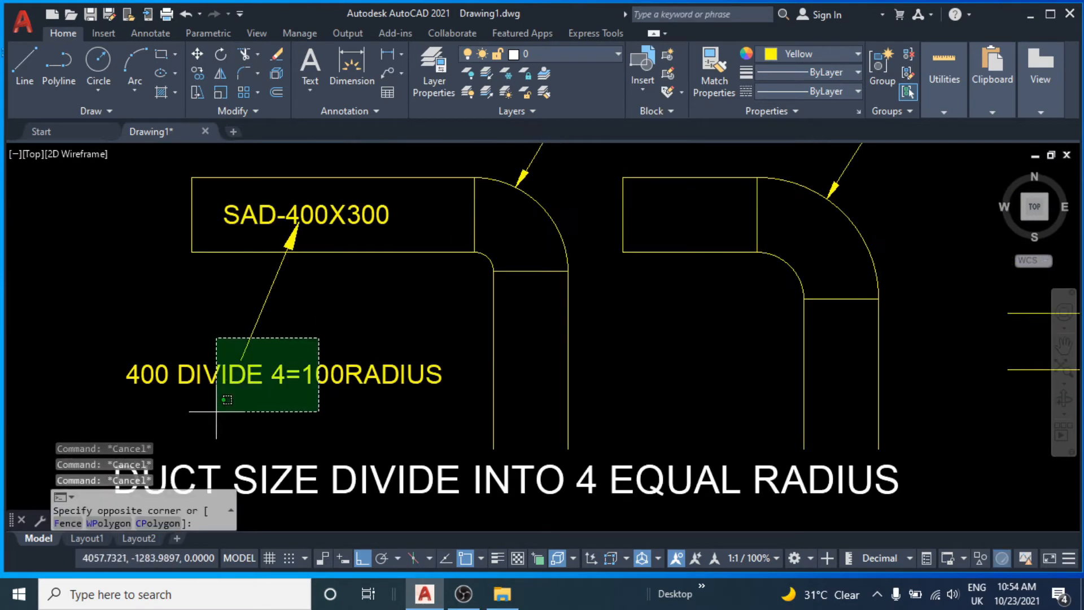
click(216, 411)
text(c)
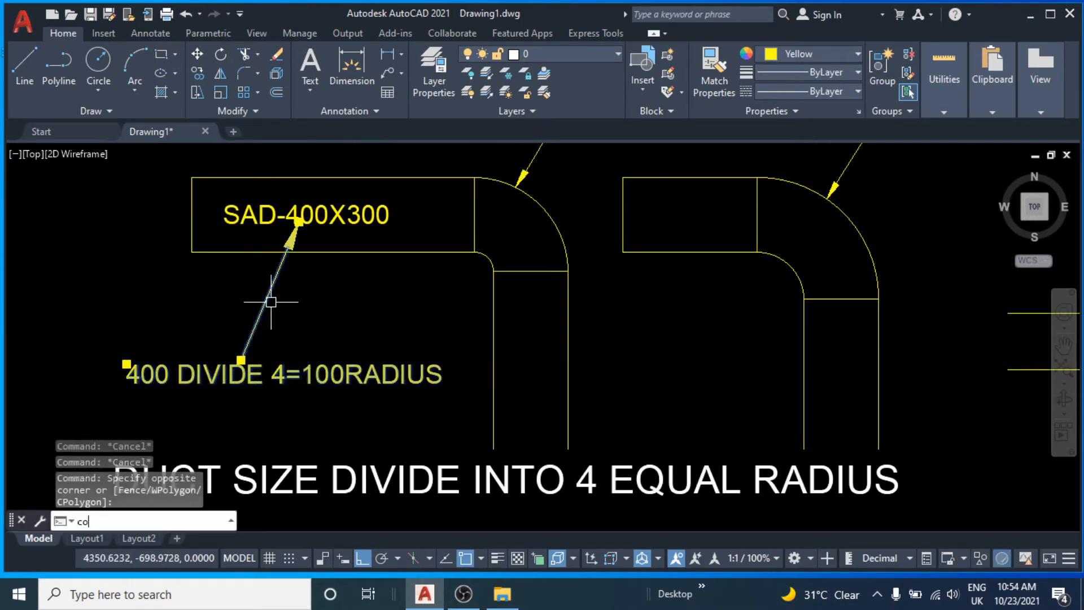
text(o)
key(Return)
click(271, 302)
scroll(435, 374, down, 3)
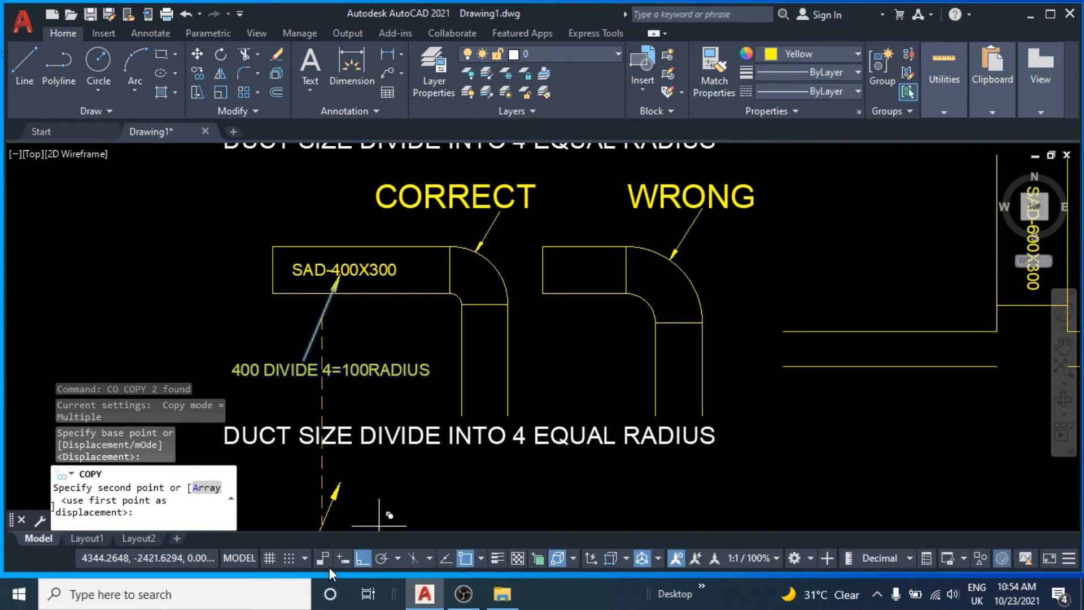
click(354, 558)
scroll(717, 430, up, 5)
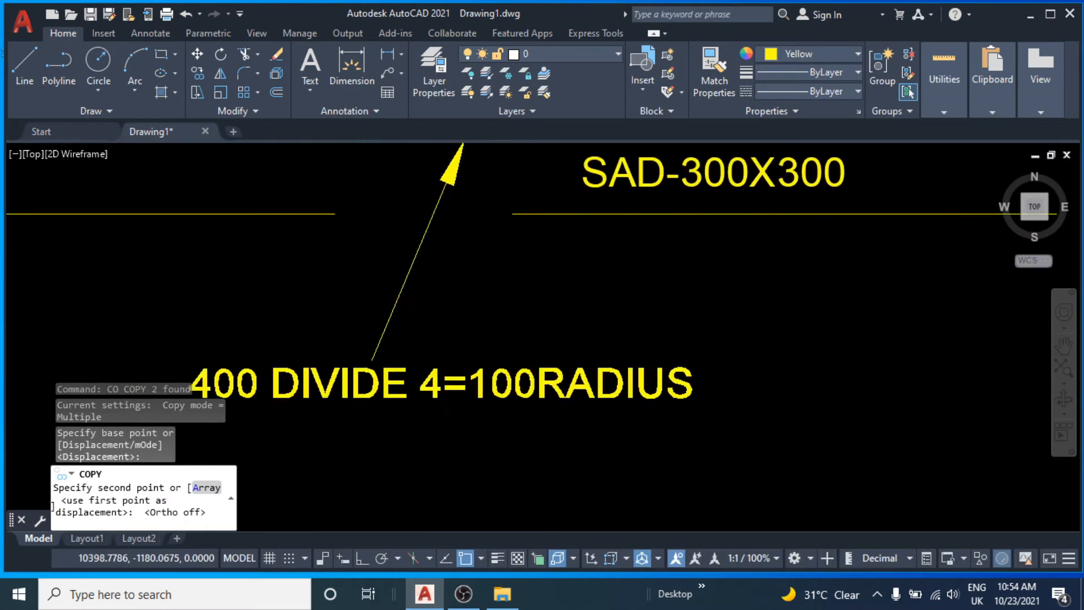
middle_drag(640, 308, 665, 296)
key(Escape)
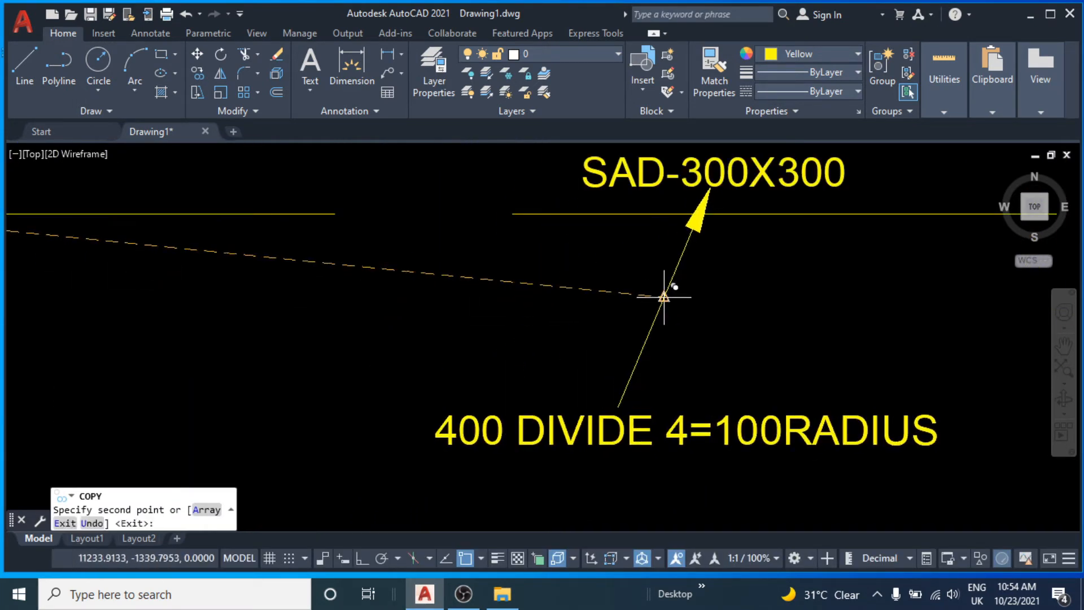
Change the copied radius note's duct size to 300 so it begins with 300 DIVIDE 4.
middle_drag(583, 380, 580, 360)
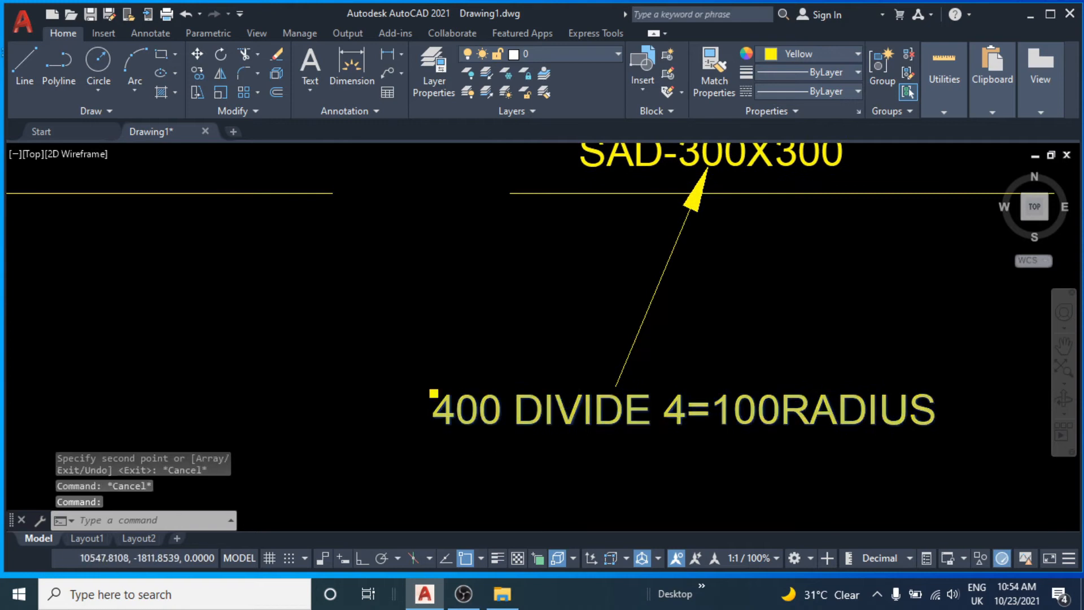
double_click(433, 394)
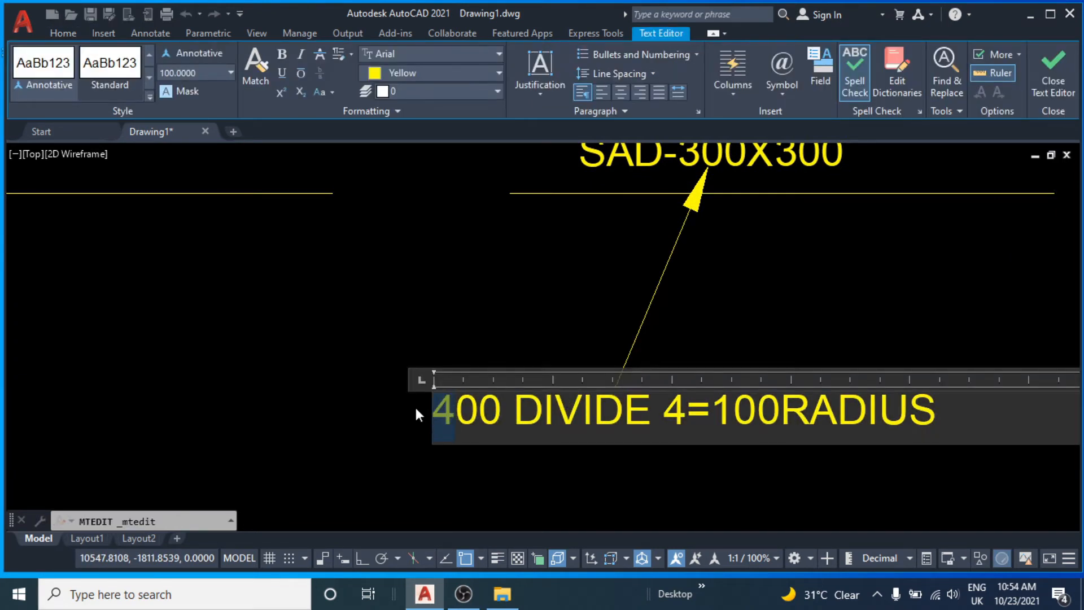
text(3)
key(Escape)
key(Escape)
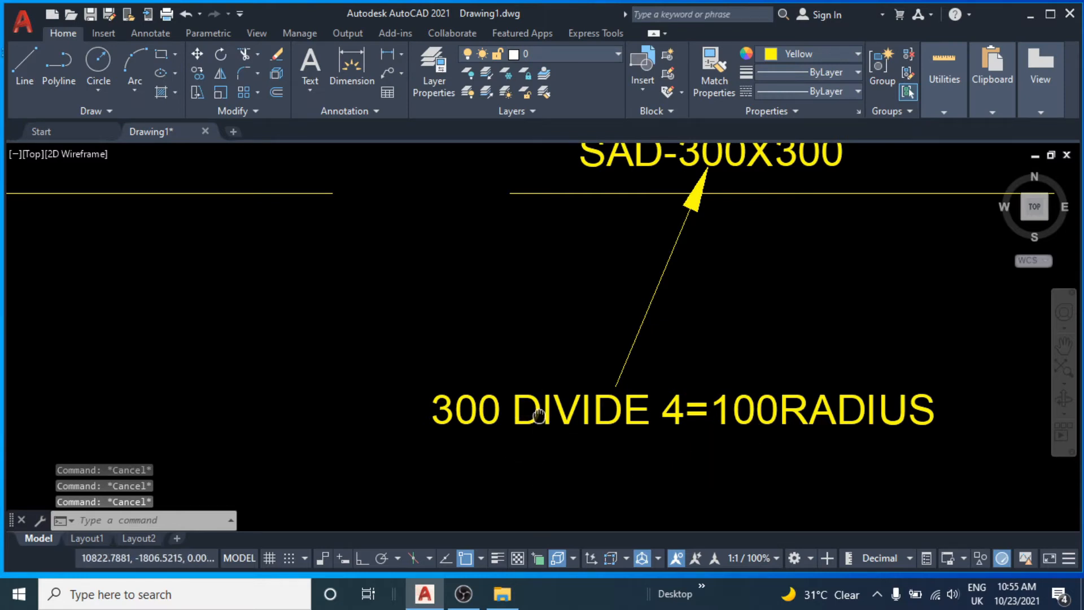
Switch to Calculator and divide the branch duct size of 300 by 4.
middle_drag(663, 453, 645, 473)
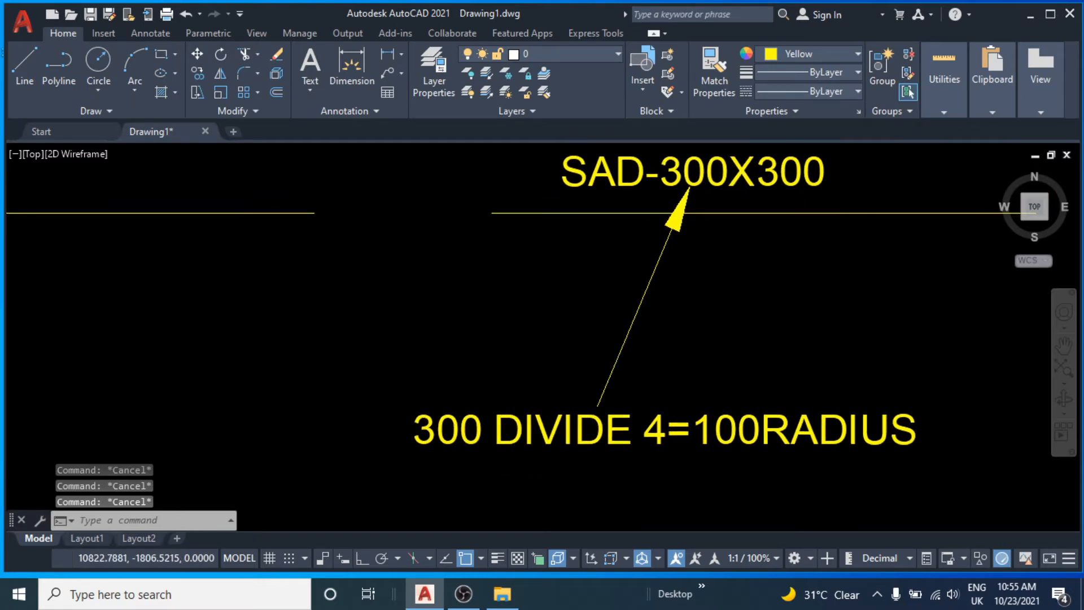
click(175, 595)
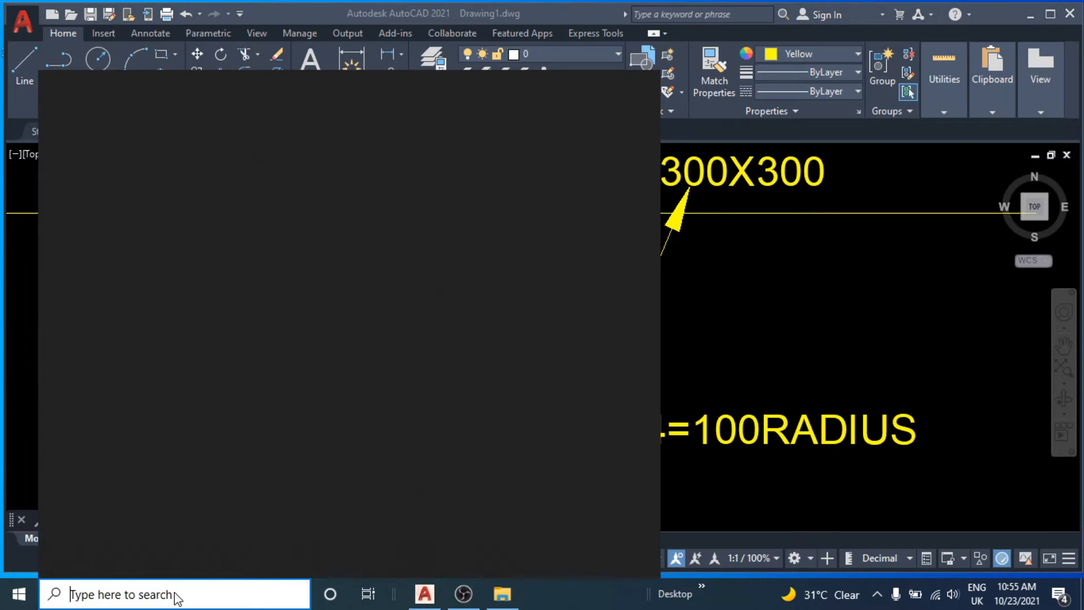
text(cal)
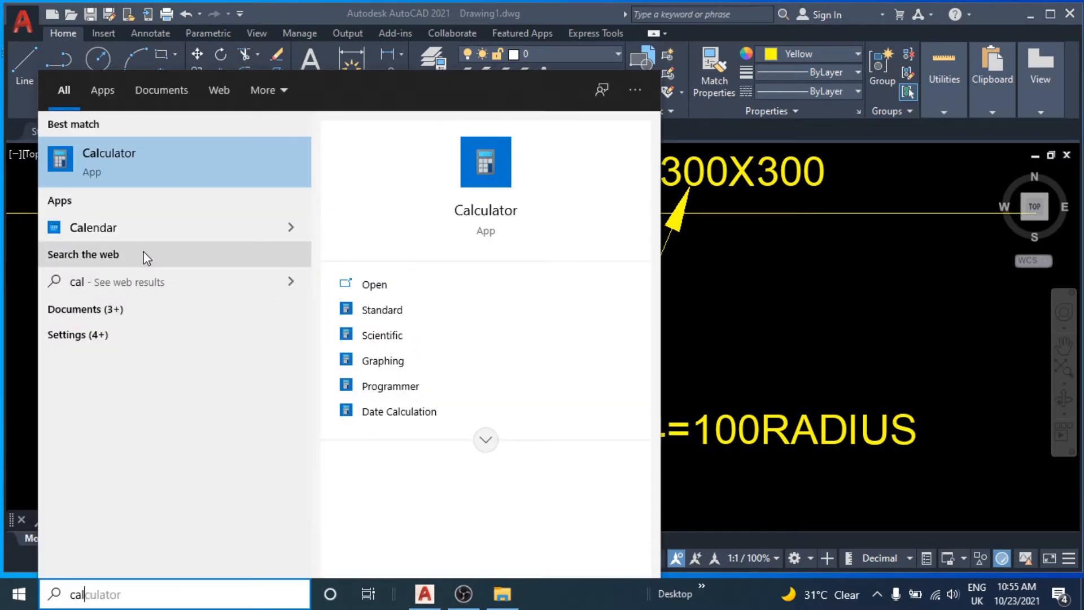
key(Return)
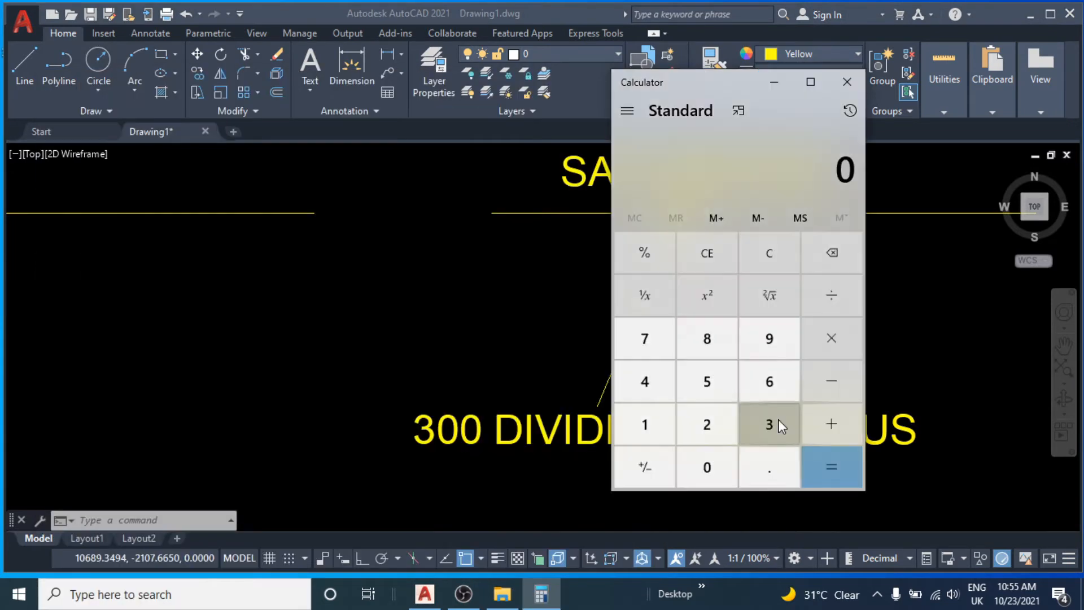
click(778, 422)
double_click(709, 480)
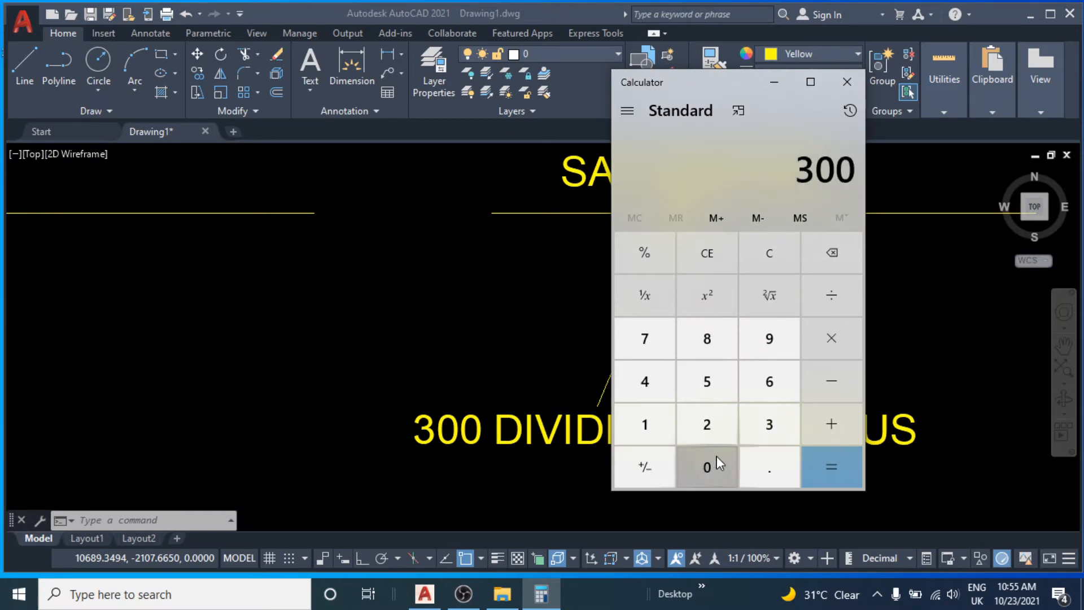
click(832, 289)
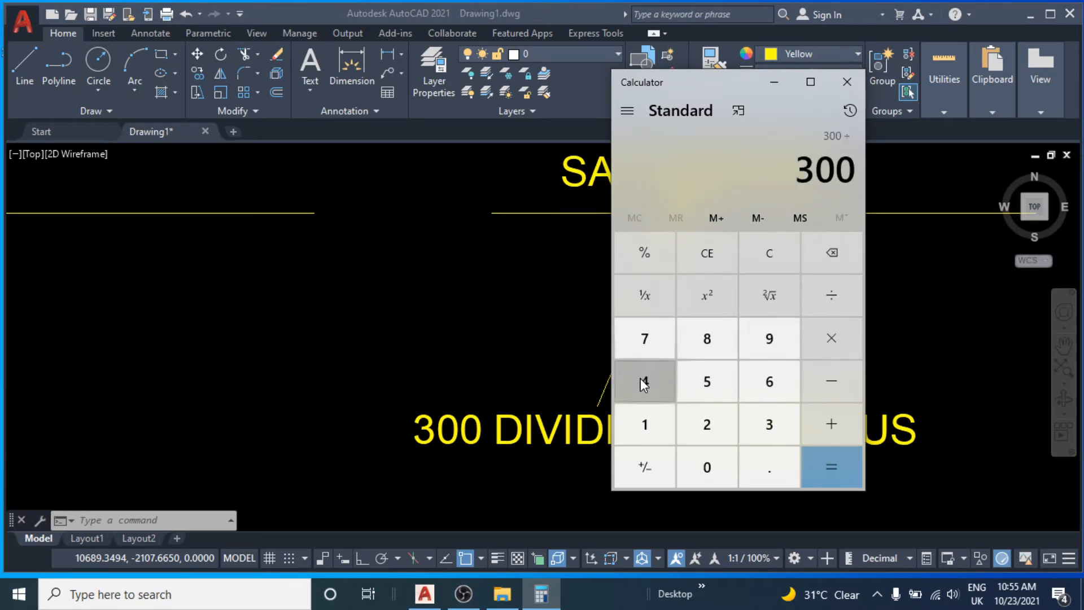
click(641, 384)
click(830, 477)
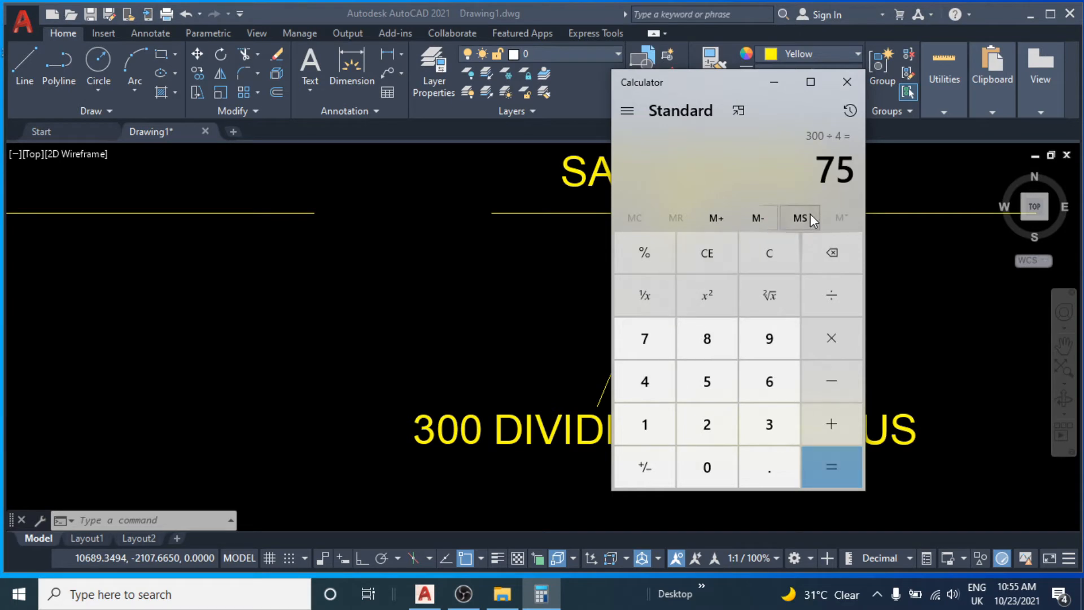
Back in AutoCAD, change the radius value in the 300 DIVIDE 4 note to 75.
click(522, 353)
click(729, 430)
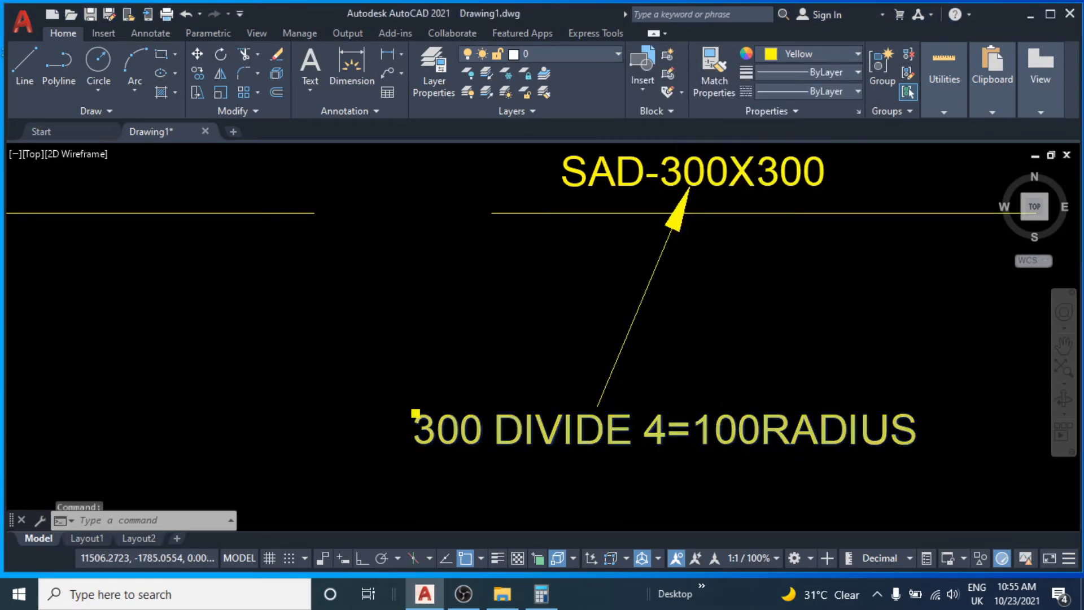
double_click(756, 431)
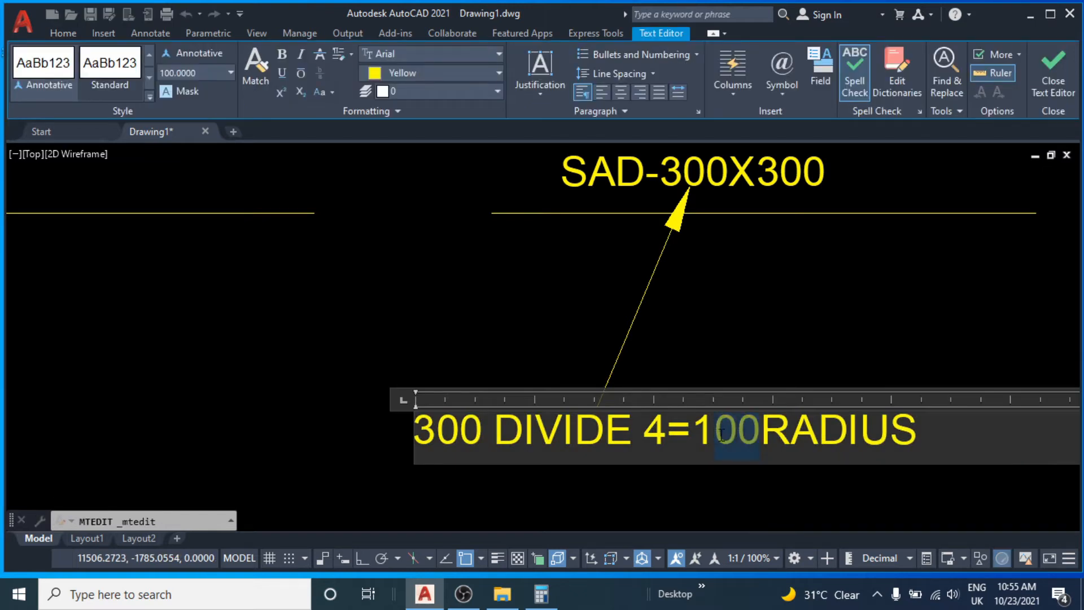
text(75)
click(754, 496)
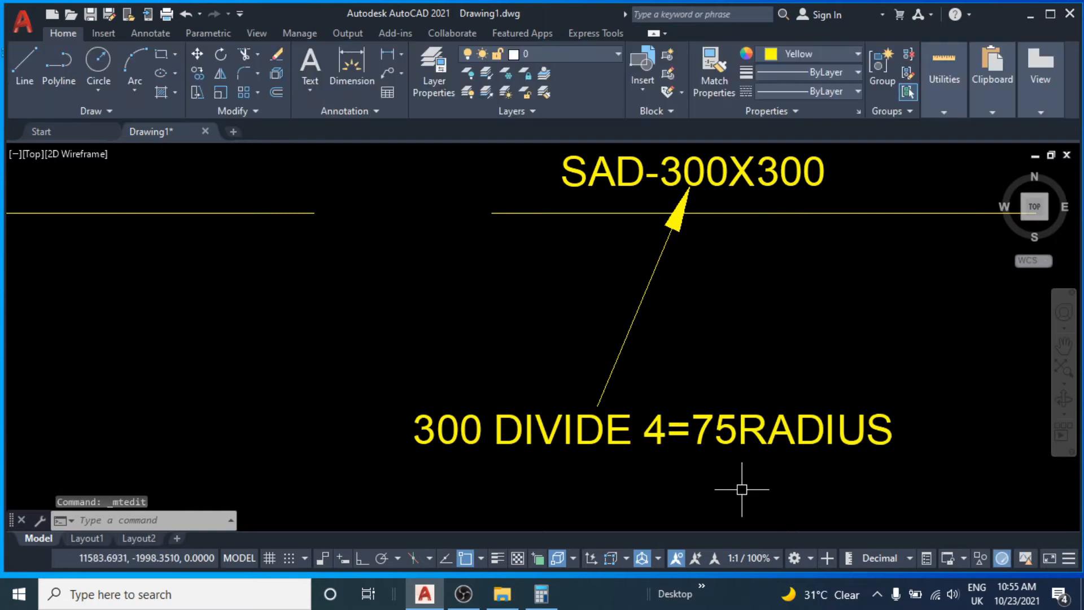
Insert a space before RADIUS so the note reads 300 DIVIDE 4=75 RADIUS, and save the text change.
scroll(608, 369, down, 3)
scroll(699, 369, up, 5)
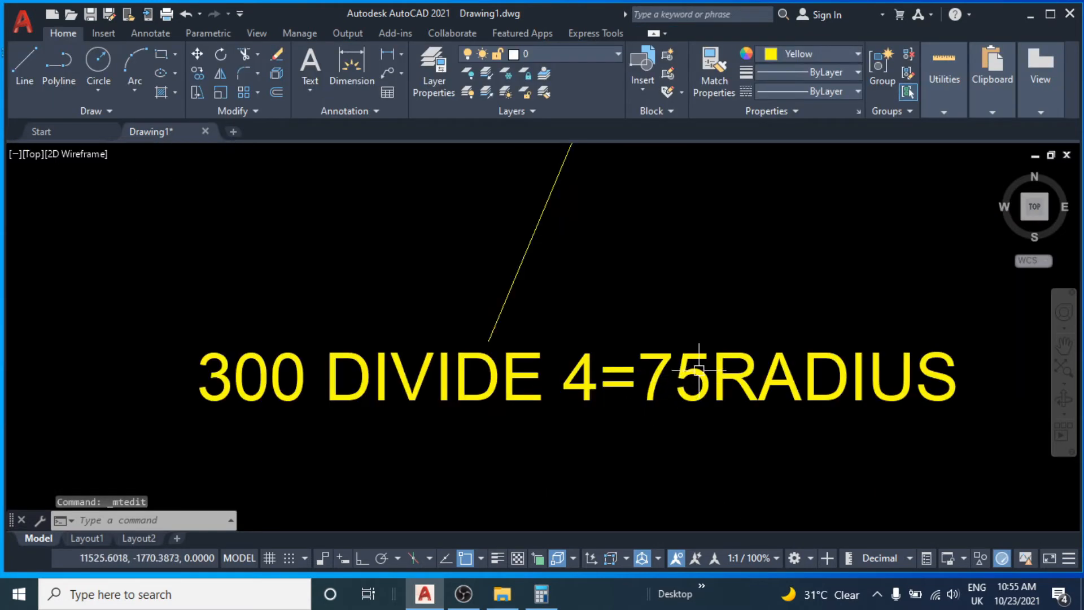
click(700, 369)
double_click(709, 380)
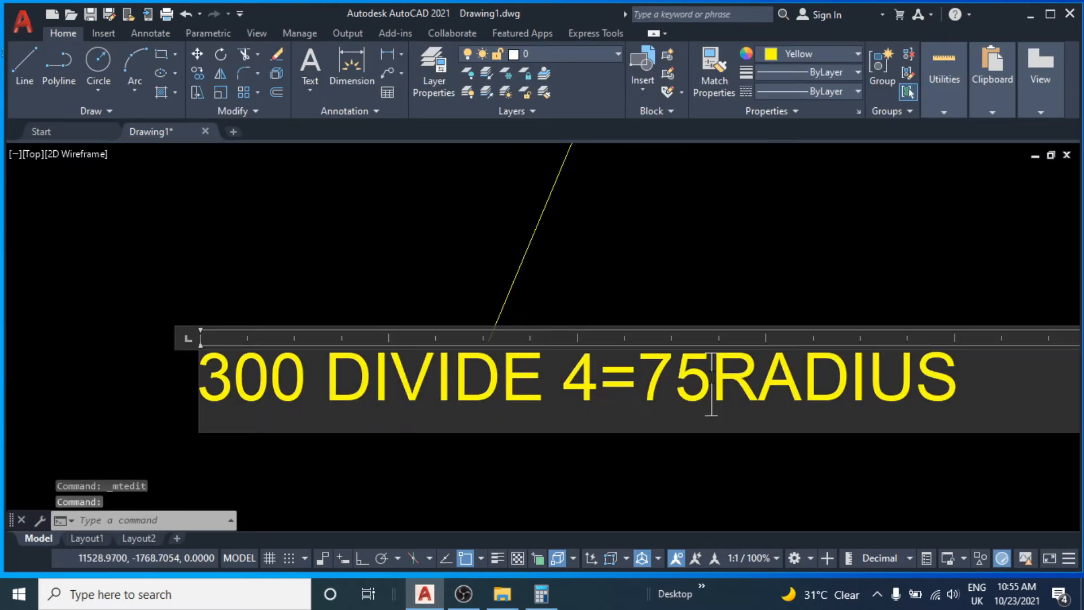
key(Escape)
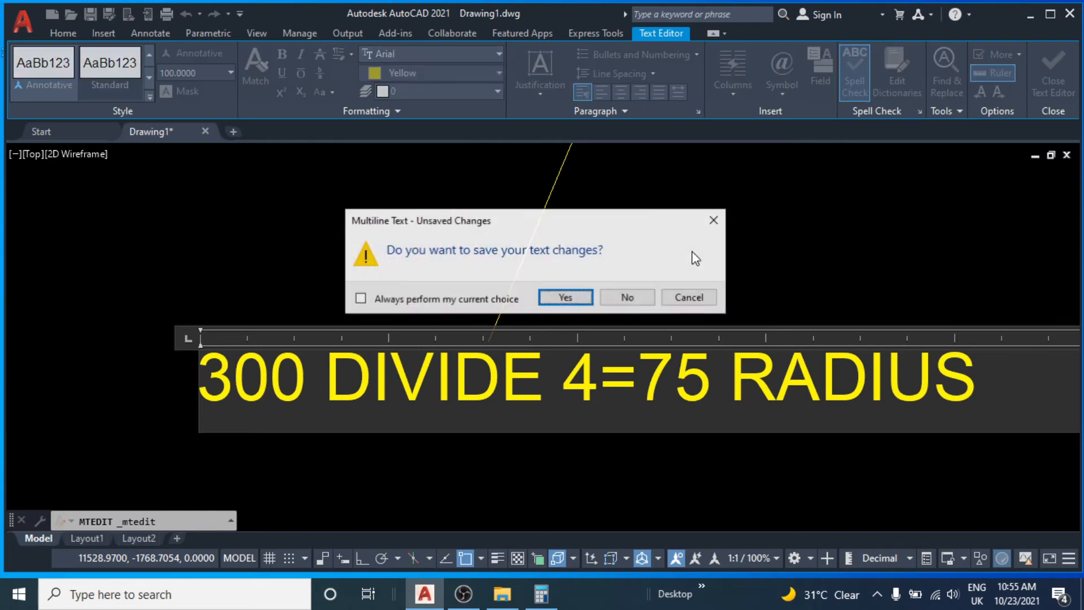
click(565, 297)
Fillet the corner between the main duct's right side and the right branch's upper line with a 75 radius.
scroll(584, 299, down, 4)
middle_drag(584, 299, 631, 395)
middle_drag(576, 348, 593, 445)
scroll(559, 334, up, 2)
middle_drag(558, 330, 582, 317)
key(Escape)
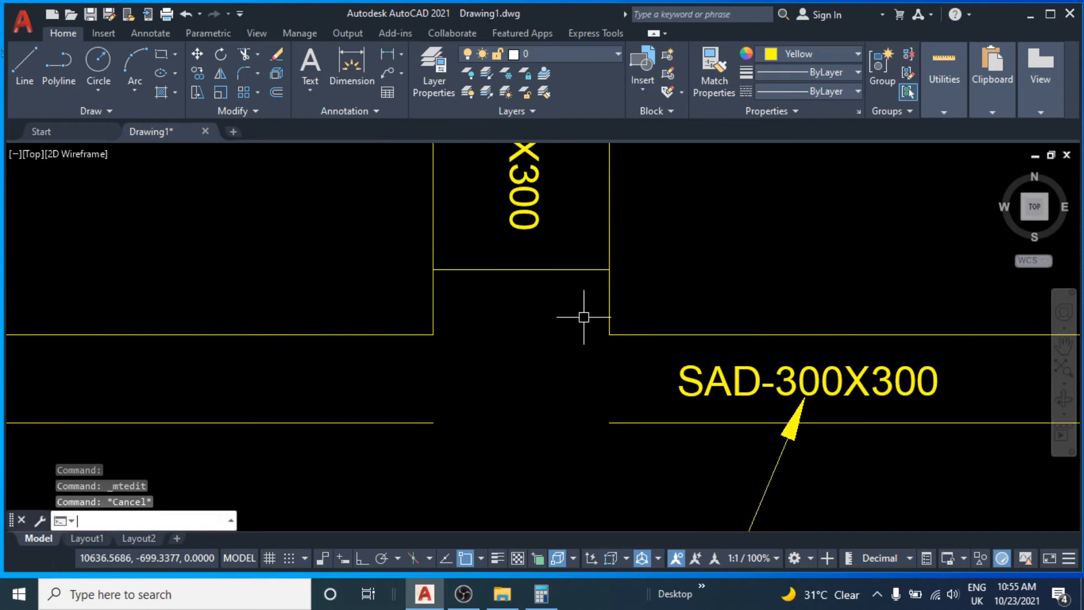
text(f)
key(Return)
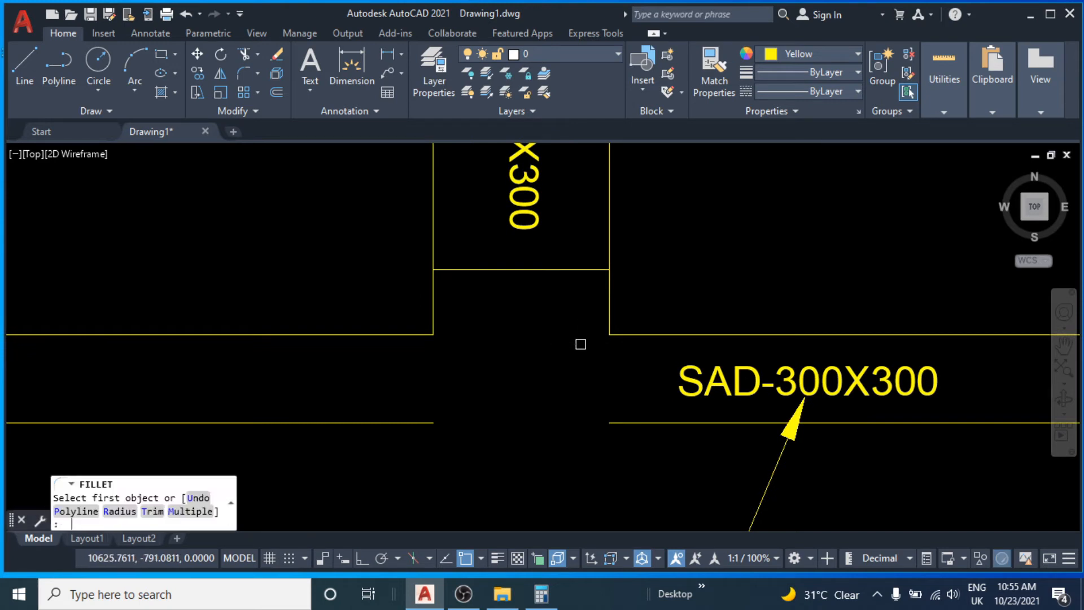
text(r)
key(Return)
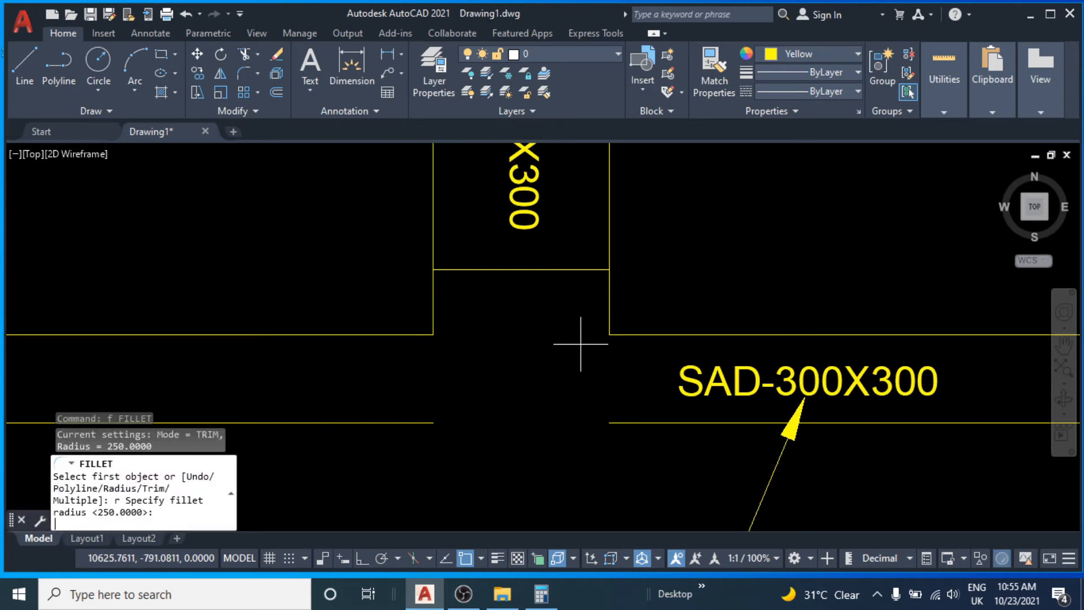
text(75)
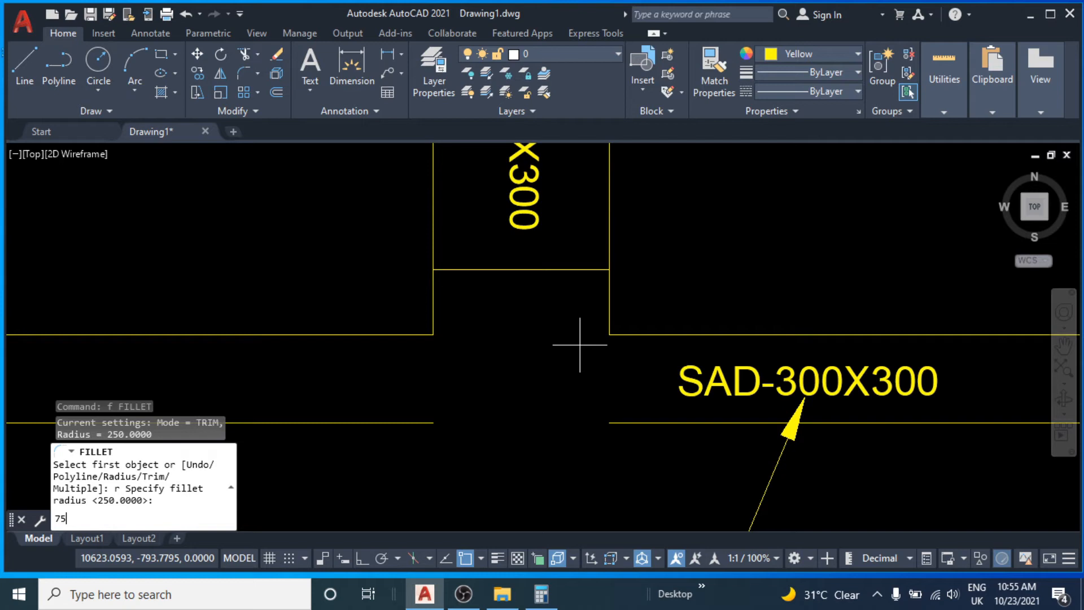
key(Return)
click(607, 305)
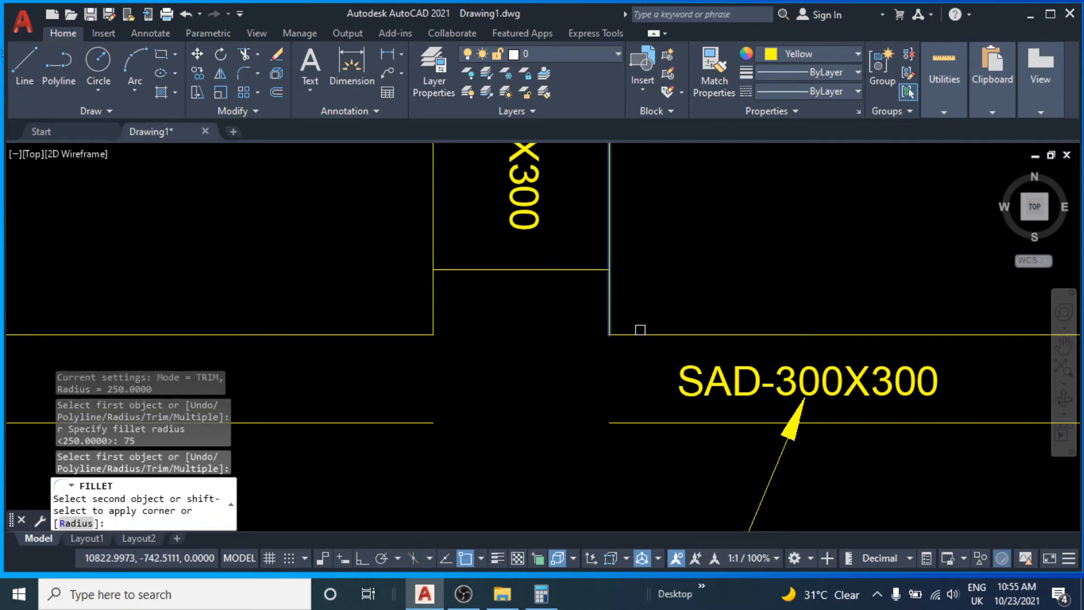
click(637, 332)
Fillet the matching corner between the main duct's left side and the left branch with the same 75 radius.
middle_drag(460, 342, 490, 286)
key(Return)
click(484, 315)
click(513, 284)
key(Escape)
key(Escape)
Examine the two filleted tee corners and the 300 DIVIDE 4=75 RADIUS note.
scroll(490, 285, down, 2)
middle_drag(607, 464, 584, 405)
middle_drag(520, 326, 547, 419)
scroll(559, 376, up, 2)
mouse_move(558, 375)
middle_down()
mouse_move(522, 326)
mouse_move(549, 368)
middle_up()
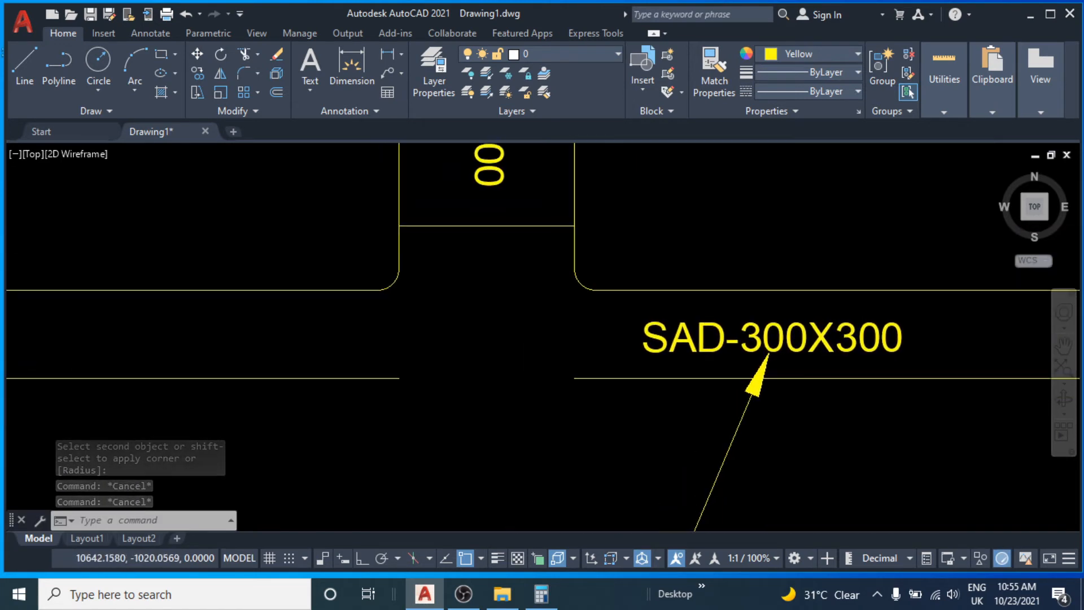
middle_drag(483, 396, 488, 230)
scroll(544, 364, down, 2)
middle_drag(545, 370, 532, 363)
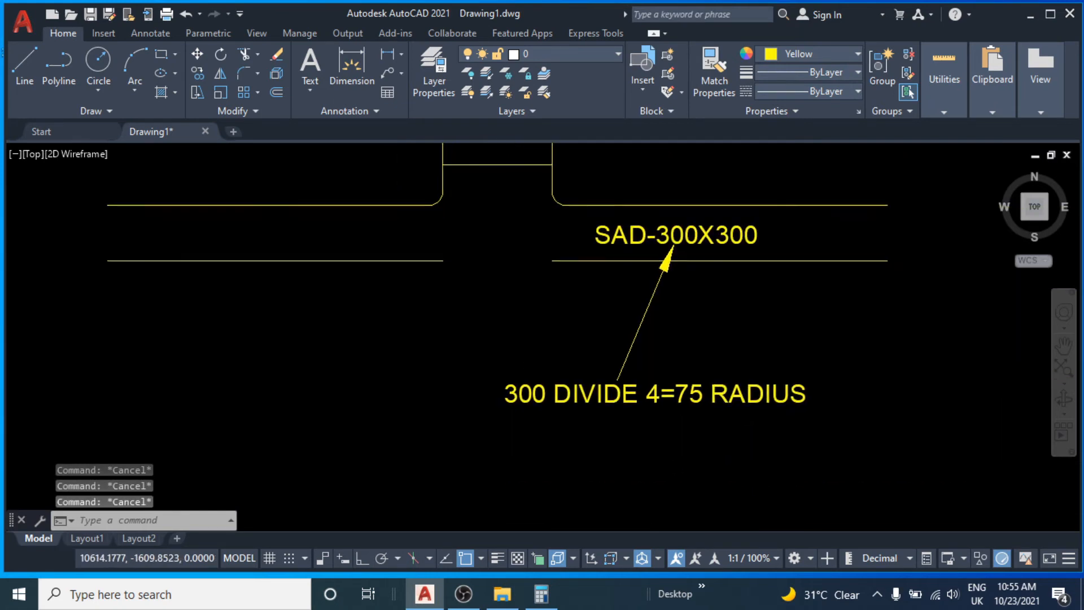
scroll(569, 381, up, 2)
click(579, 398)
key(Escape)
key(Escape)
middle_drag(529, 272, 566, 386)
middle_drag(541, 266, 570, 363)
middle_drag(569, 379, 440, 92)
key(Escape)
Copy the 300 DIVIDE 4=75 RADIUS note to a second line directly below the original.
click(526, 330)
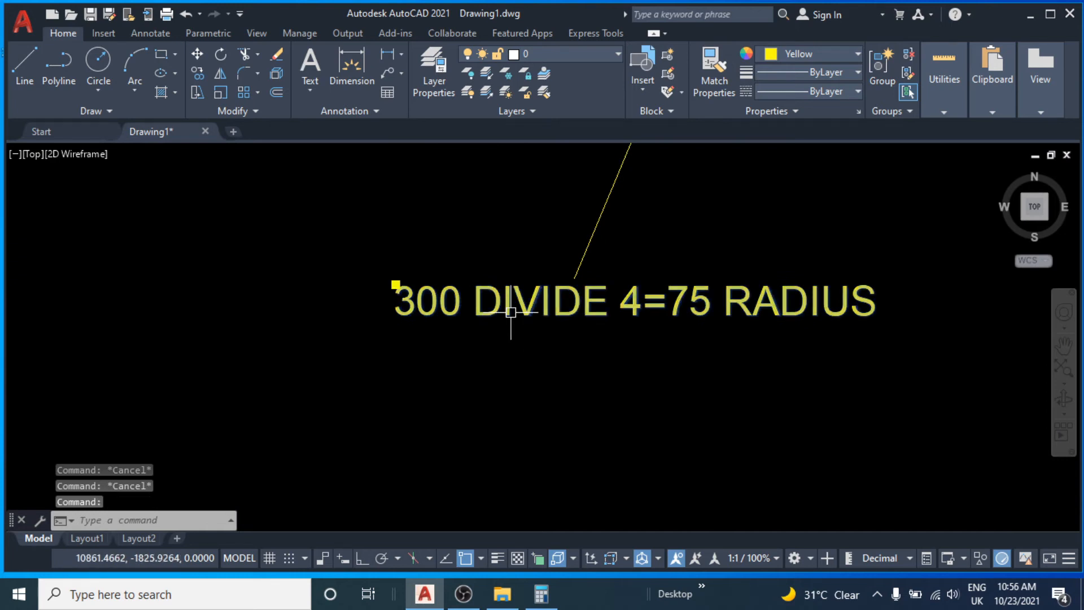
text(co)
key(Return)
click(527, 358)
click(541, 349)
key(Escape)
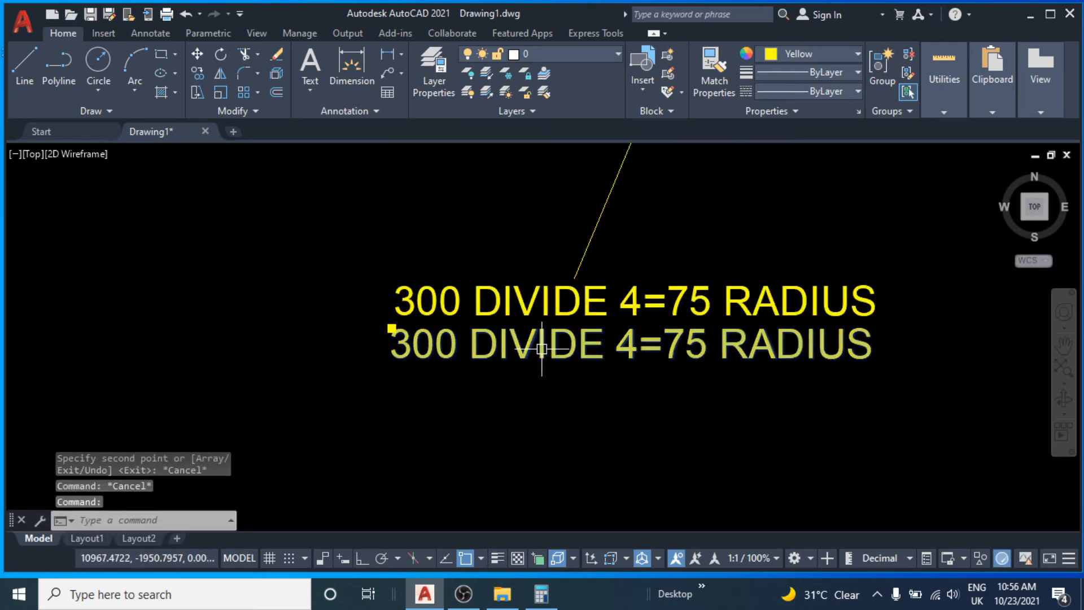
Replace the lower copied note's text with THEN OFFSET 300.
double_click(540, 349)
text(THEN OFFSET 2)
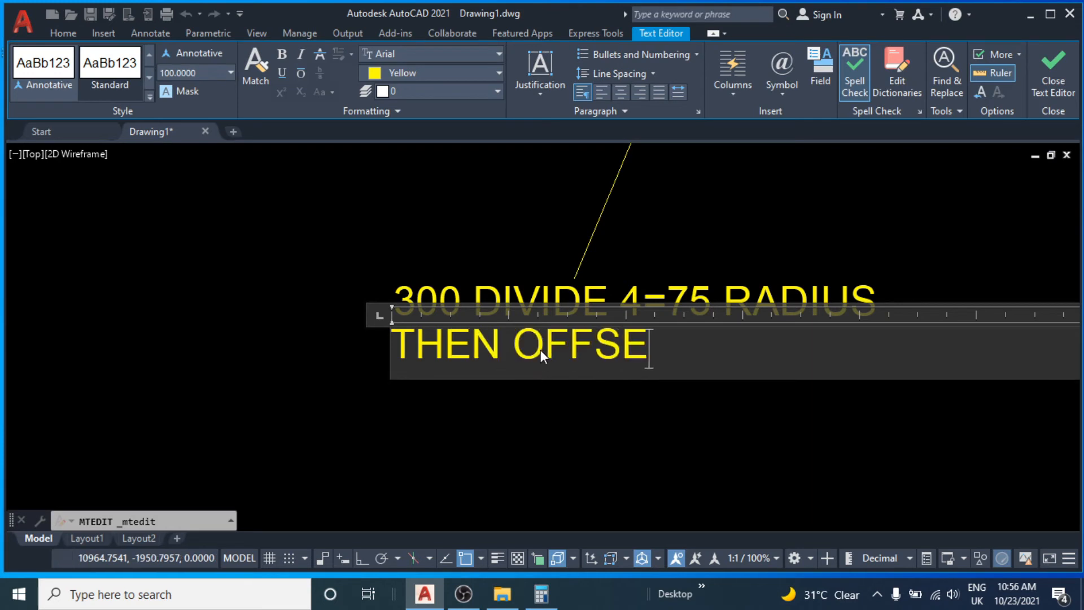
key(BackSpace)
text(300)
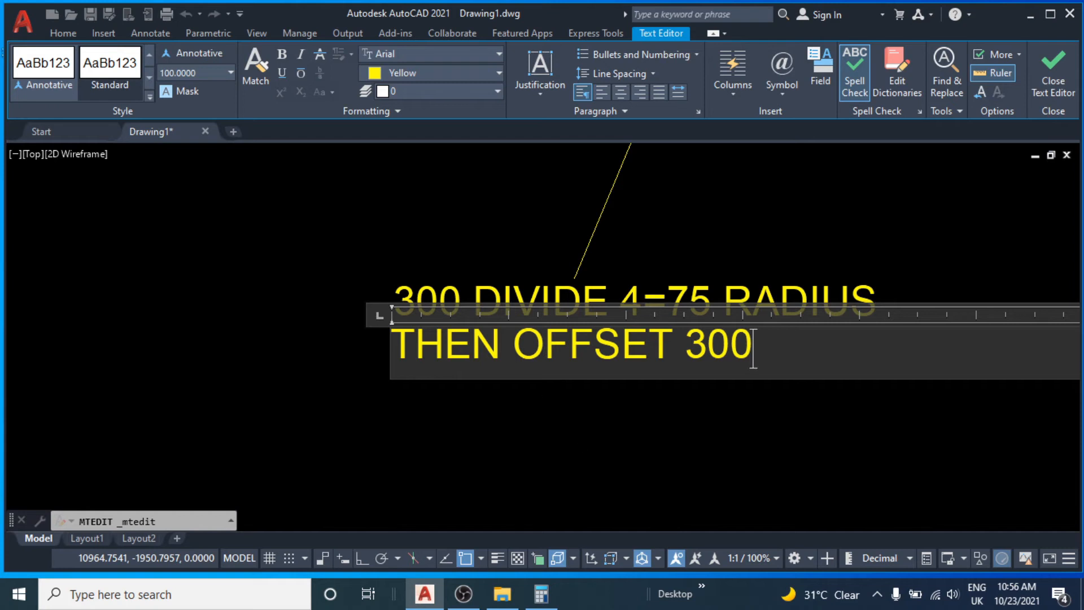
key(Escape)
key(Escape)
Offset both corner fillet arcs 300 towards the inside of the tee.
scroll(538, 390, down, 3)
scroll(538, 390, up, 4)
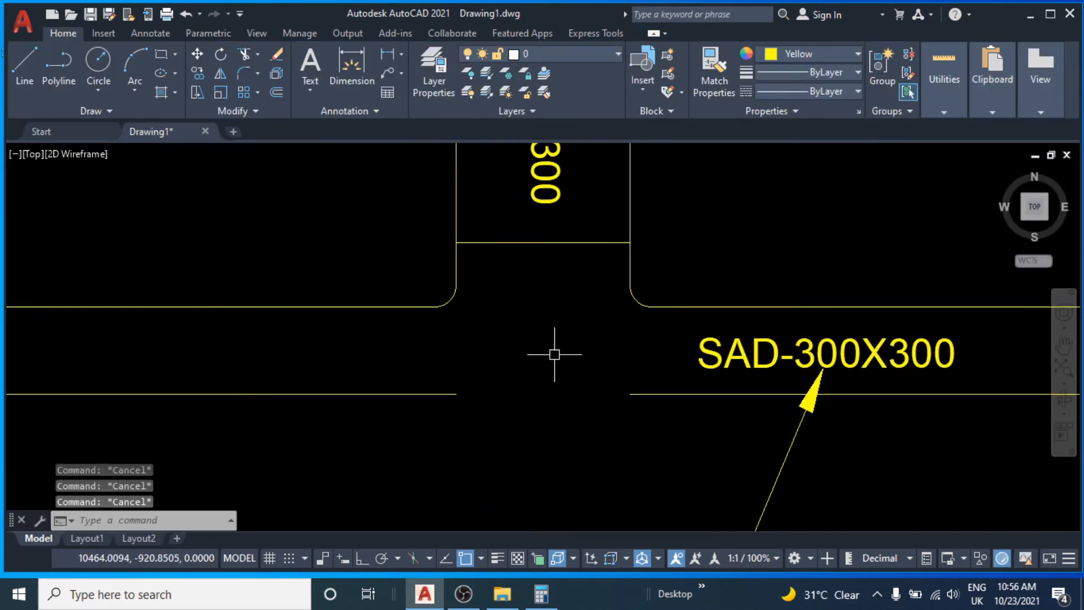
text(o)
key(Return)
text(300)
key(Return)
click(637, 299)
click(508, 341)
click(455, 300)
click(525, 337)
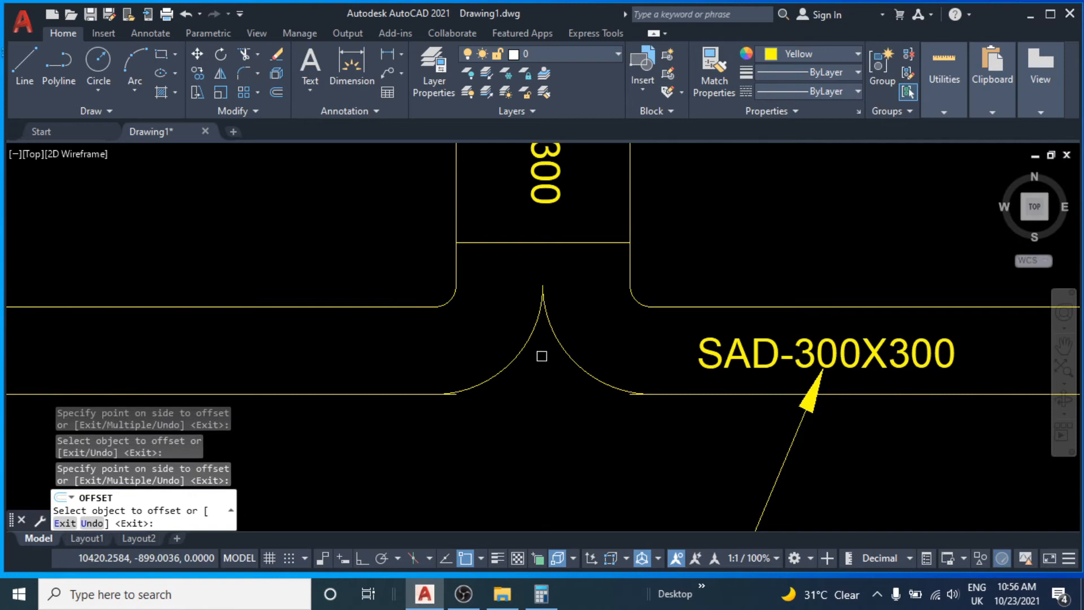
Trim the lower branch lines' short ends that extend past the two offset arcs.
middle_drag(517, 407, 505, 404)
scroll(429, 395, up, 4)
key(Escape)
key(Escape)
text(tr)
key(Return)
scroll(478, 375, up, 2)
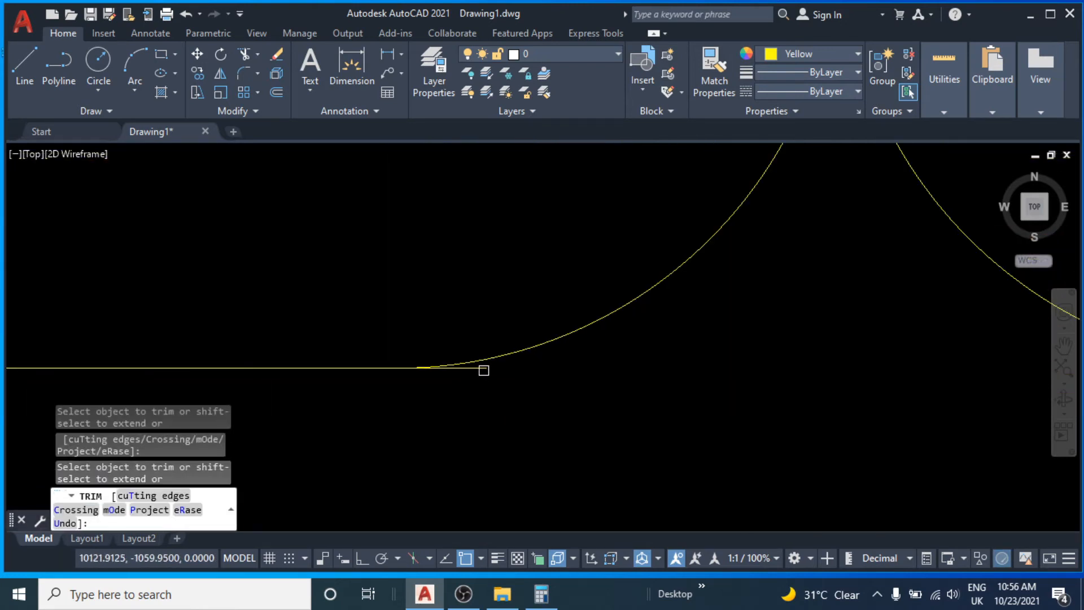
scroll(484, 373, down, 4)
scroll(516, 400, up, 4)
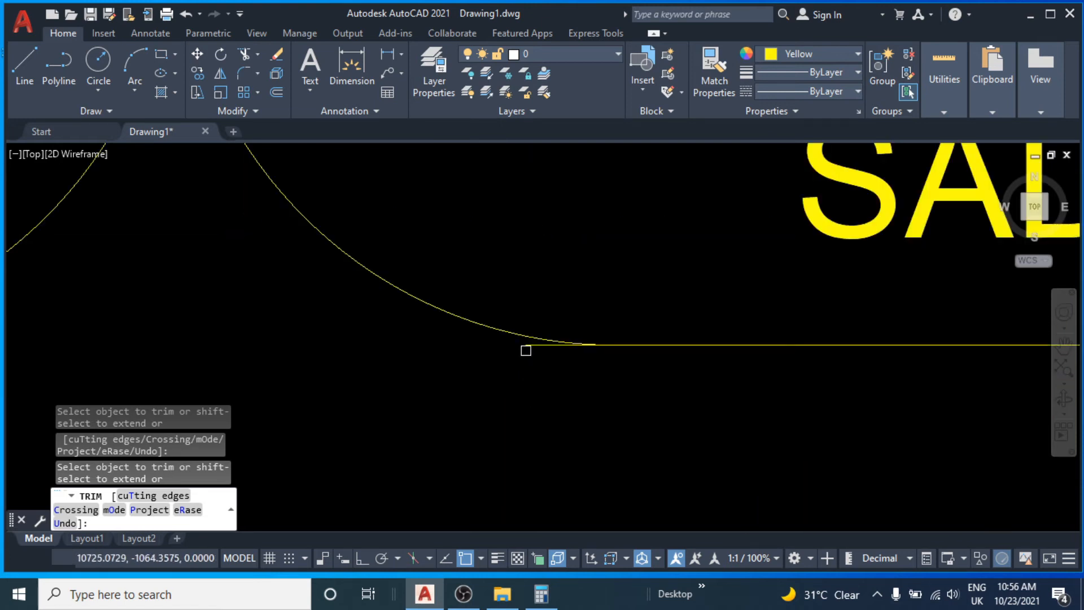
scroll(489, 299, down, 3)
middle_drag(488, 299, 545, 409)
middle_drag(481, 298, 511, 337)
middle_drag(386, 315, 519, 319)
middle_drag(675, 307, 549, 283)
Erase the cross line in the main duct above the point where the offset arcs meet.
key(Escape)
key(Escape)
click(544, 233)
click(527, 246)
text(e)
key(Return)
key(Escape)
key(Escape)
Draw a line across the main duct joining the upper ends of the two corner fillets.
text(1)
key(Return)
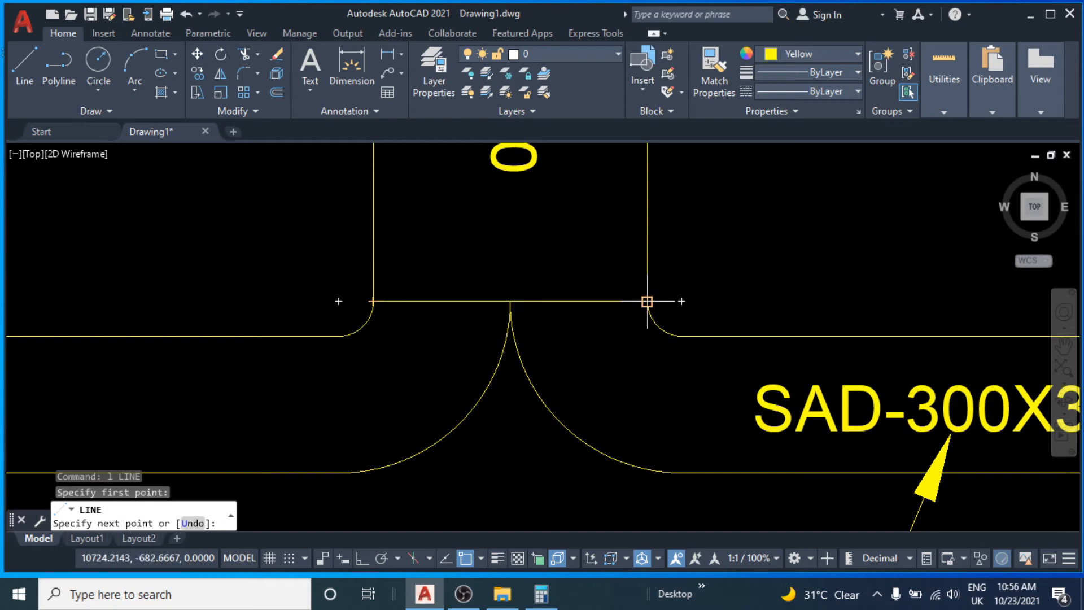
click(647, 301)
key(Escape)
Draw a line across the left branch from the fillet's end down to the lower duct line.
scroll(455, 315, down, 3)
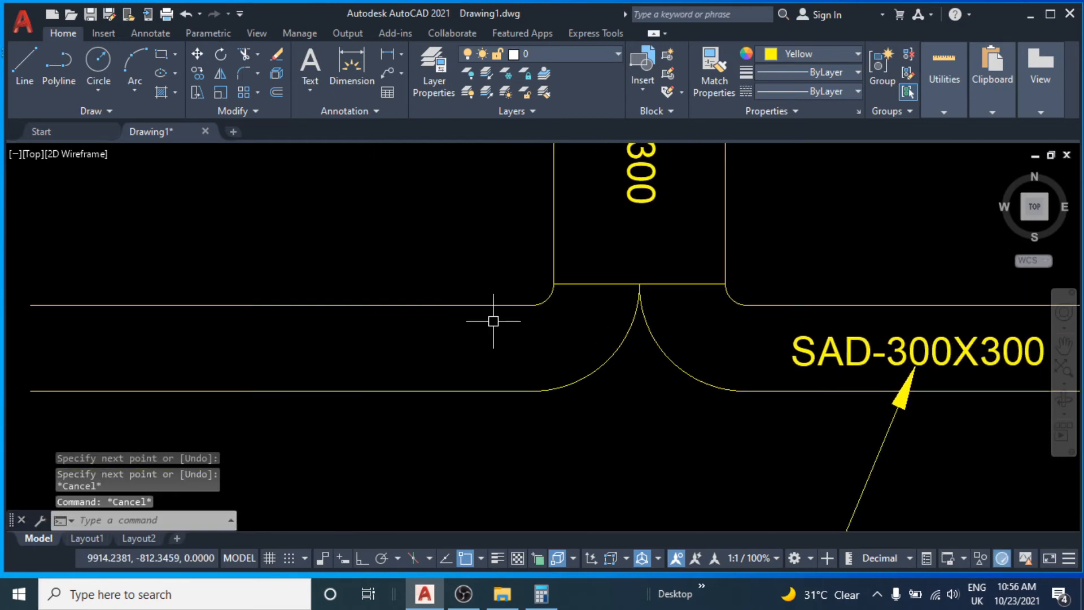
key(Return)
click(532, 305)
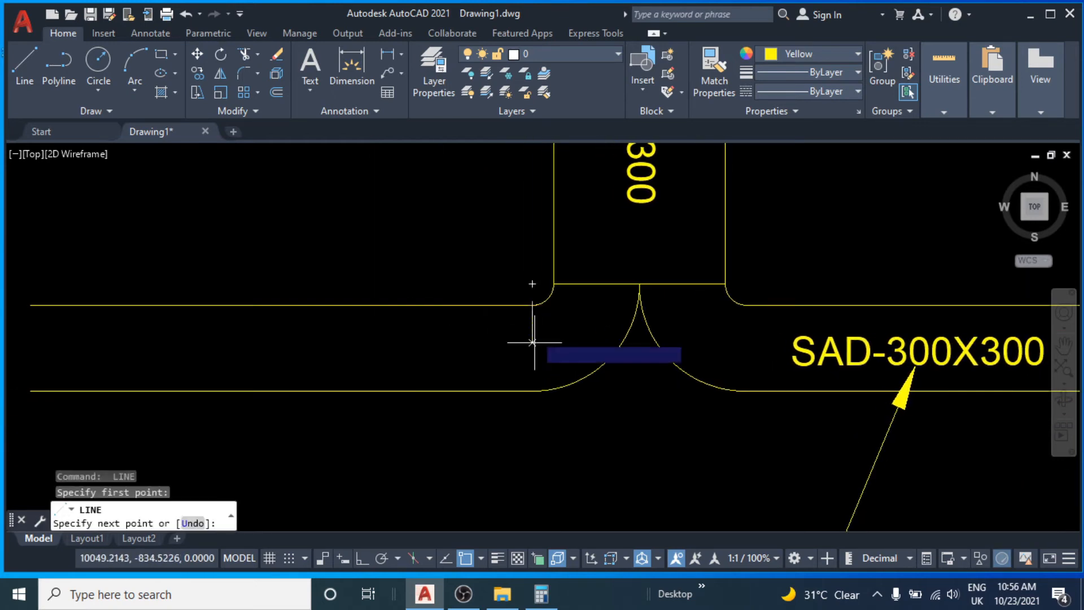
click(533, 390)
key(Escape)
Draw a line across the right branch from the fillet's end down to the lower duct line.
middle_drag(585, 367, 477, 356)
key(Return)
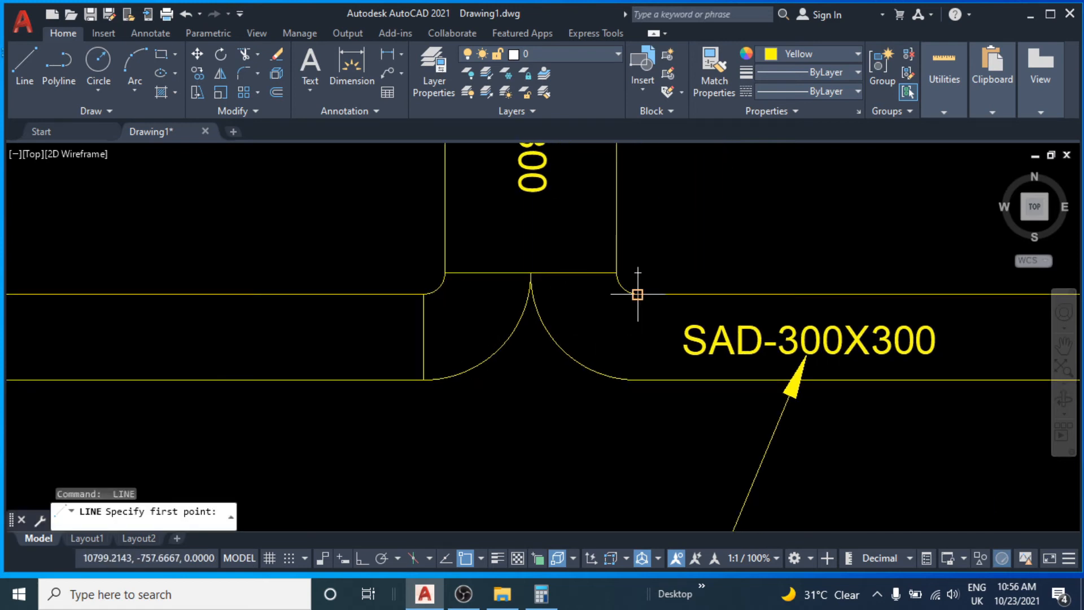
click(637, 379)
key(Escape)
key(Escape)
Copy the SAD-300X300 label from the right branch into the left branch at the same height.
scroll(491, 378, down, 4)
scroll(491, 378, up, 4)
middle_drag(491, 375, 515, 342)
scroll(515, 339, down, 2)
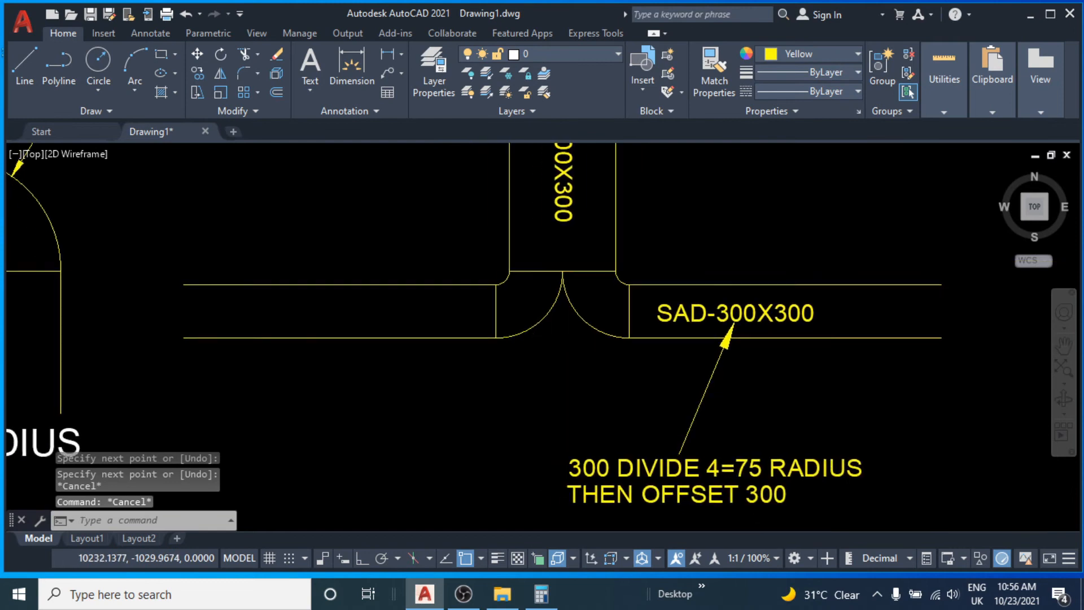
click(707, 308)
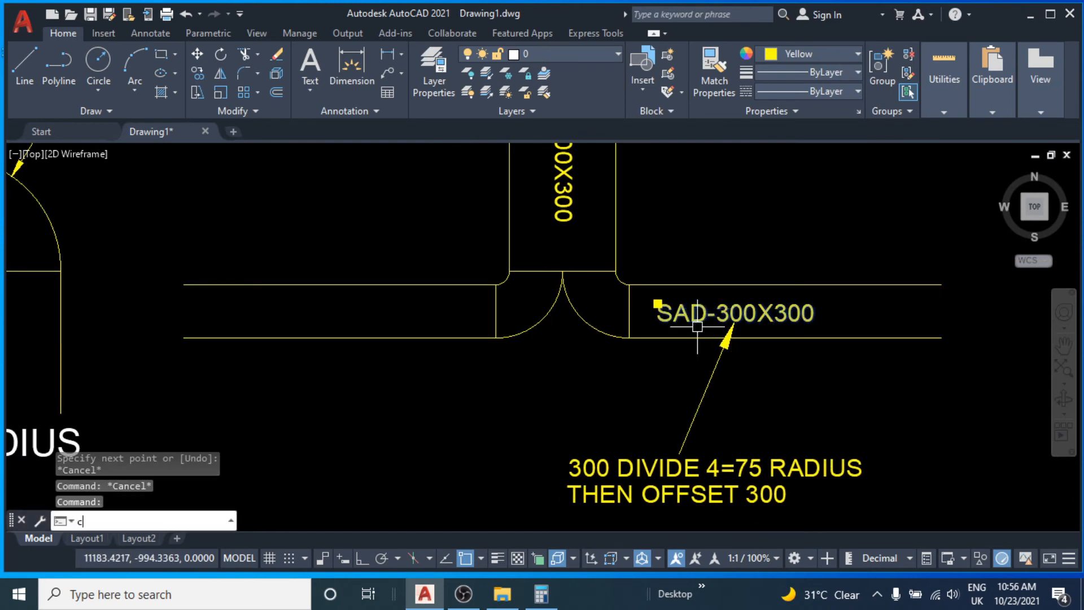
key(Return)
click(730, 313)
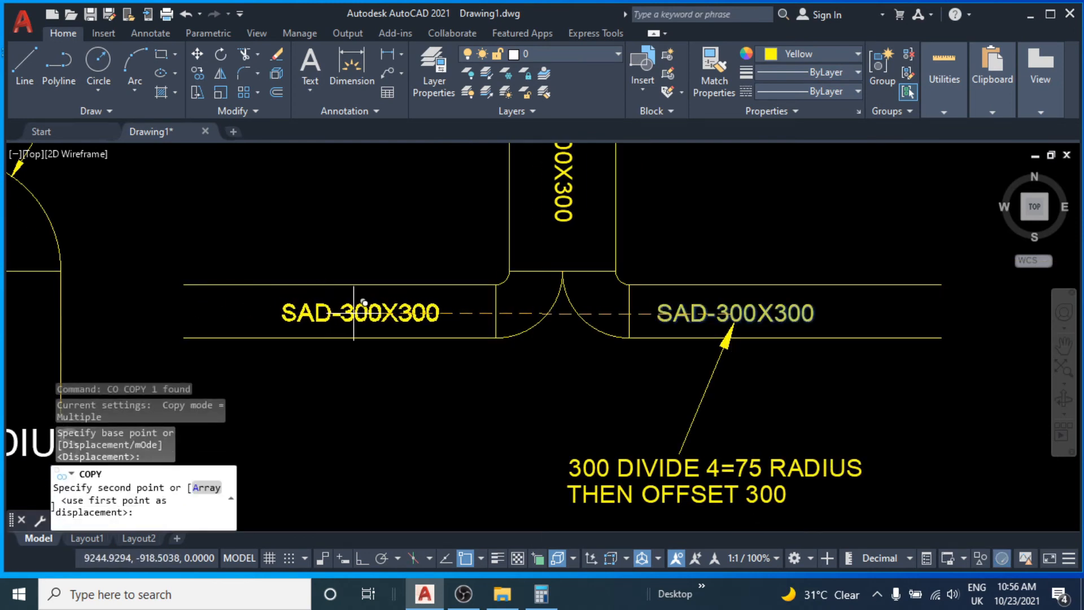
click(365, 313)
key(Escape)
Examine the finished duct split with its labelled main duct, two branches and radius note.
scroll(484, 394, down, 4)
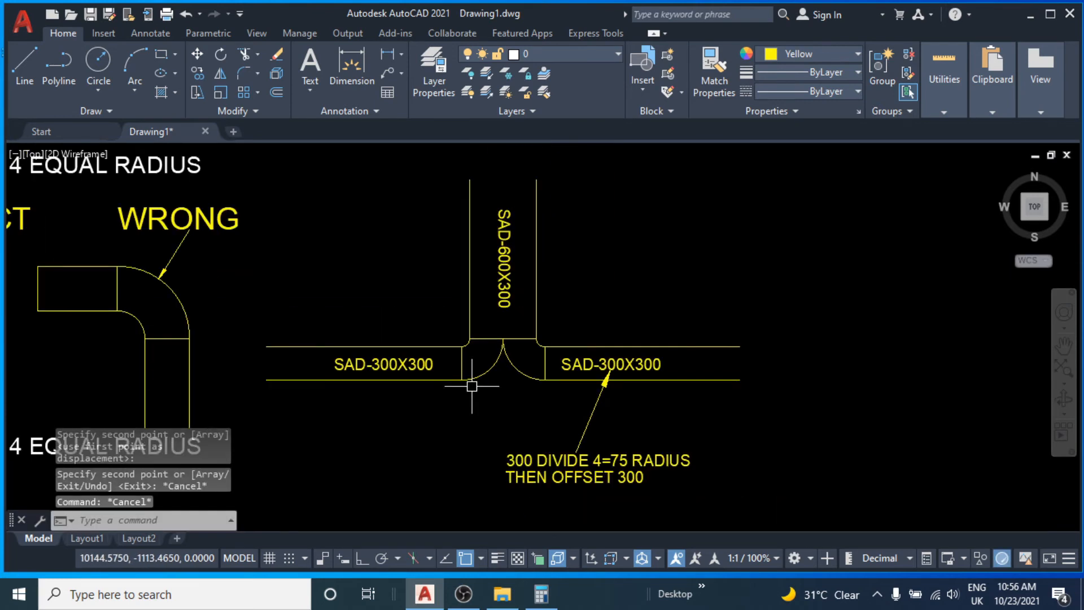
scroll(464, 370, up, 2)
middle_drag(420, 367, 469, 395)
scroll(520, 361, down, 2)
mouse_move(521, 362)
middle_down()
mouse_move(503, 394)
mouse_move(491, 346)
middle_up()
scroll(499, 388, up, 2)
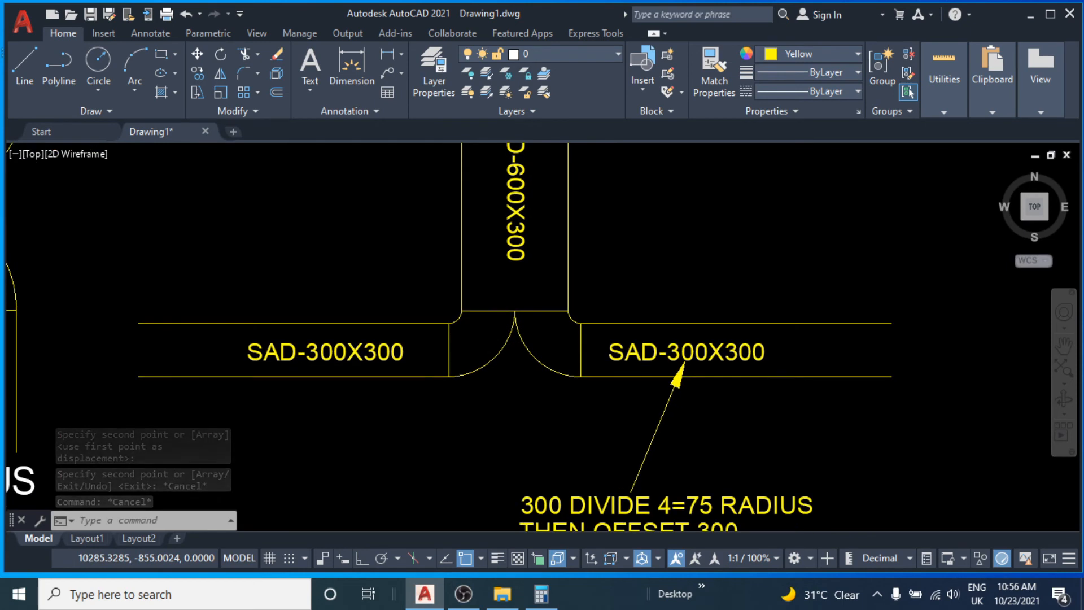
middle_drag(507, 389, 449, 324)
scroll(452, 322, down, 2)
middle_drag(468, 303, 483, 341)
Copy the whole duct split with its three size labels, without the radius note, to the empty area on its right.
key(Escape)
key(Escape)
click(525, 287)
click(319, 402)
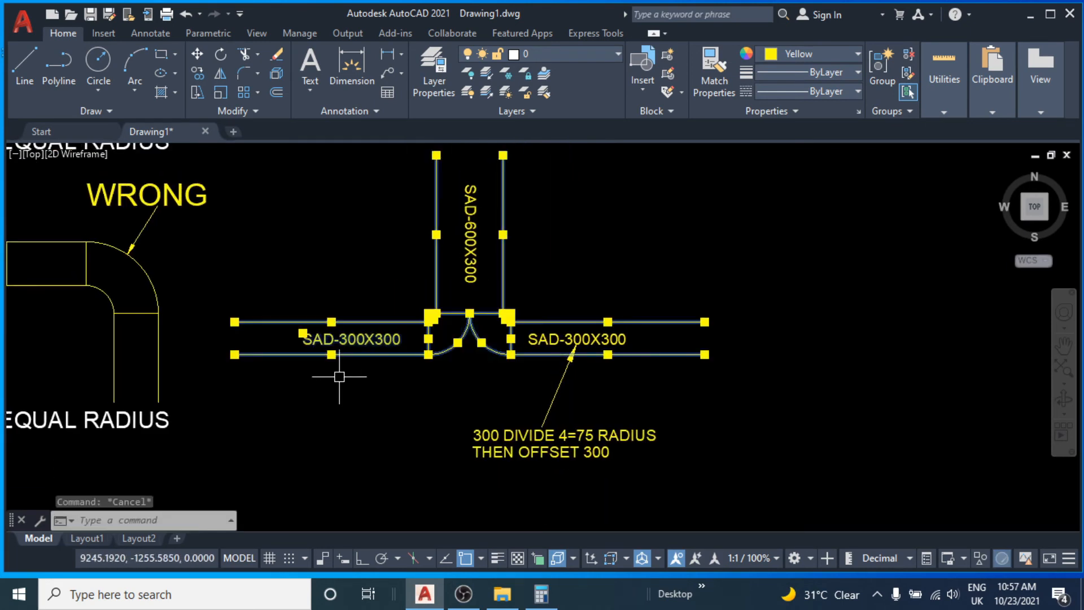
click(477, 244)
middle_drag(464, 319, 377, 311)
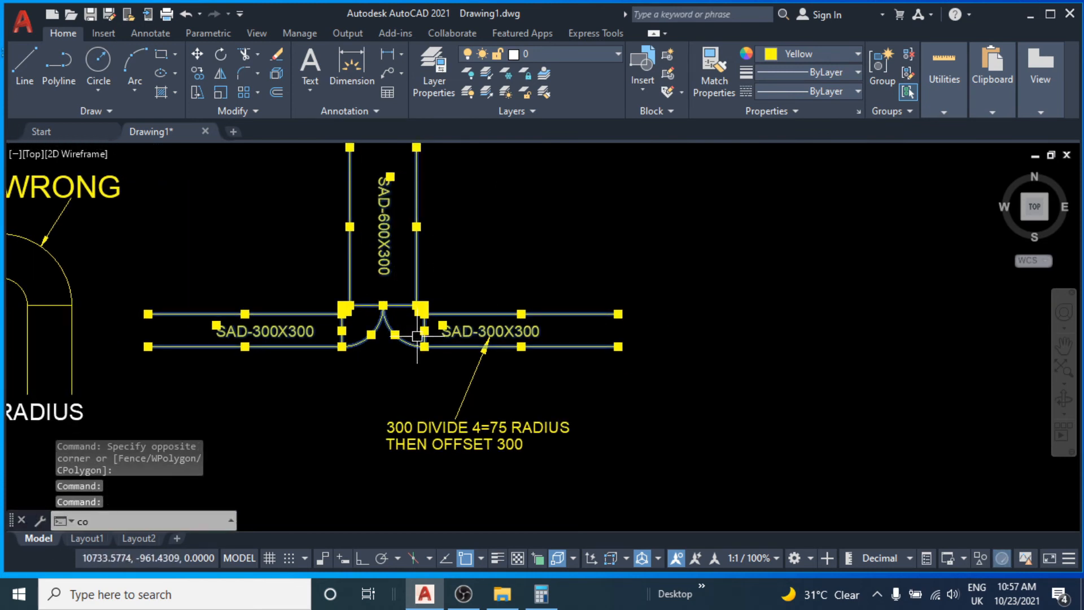
text(co)
key(Return)
click(383, 308)
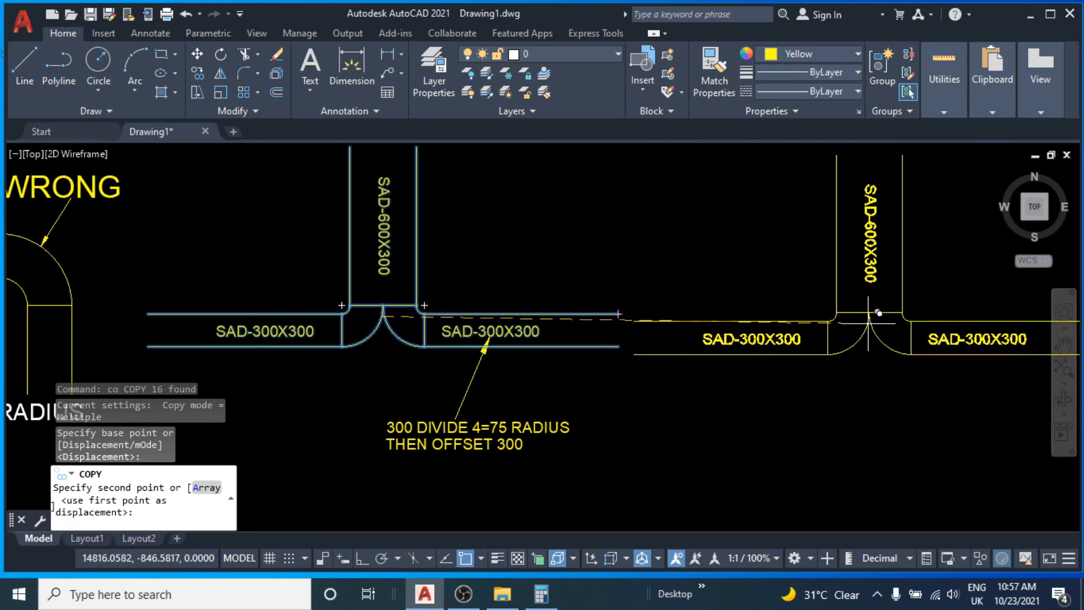
click(866, 311)
key(Escape)
Erase the corner fillets, offset arcs and three cross lines at the junction of the copied duct split.
middle_drag(728, 355, 611, 301)
scroll(615, 362, down, 1)
scroll(615, 361, up, 3)
middle_drag(429, 347, 506, 354)
scroll(576, 347, down, 1)
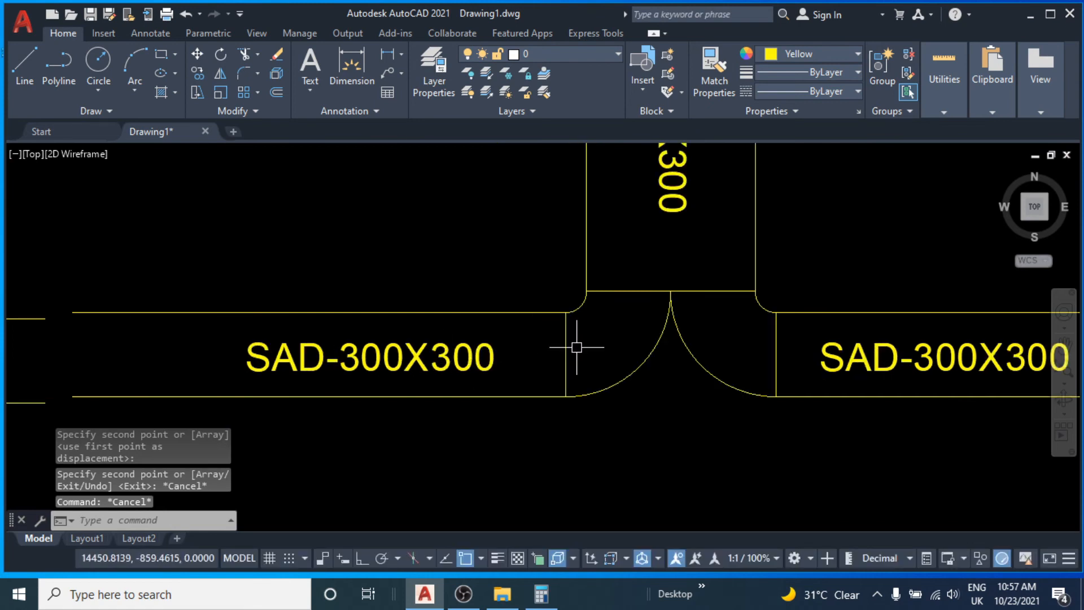
middle_drag(601, 337, 541, 348)
key(Escape)
drag(648, 246, 605, 368)
drag(729, 367, 709, 322)
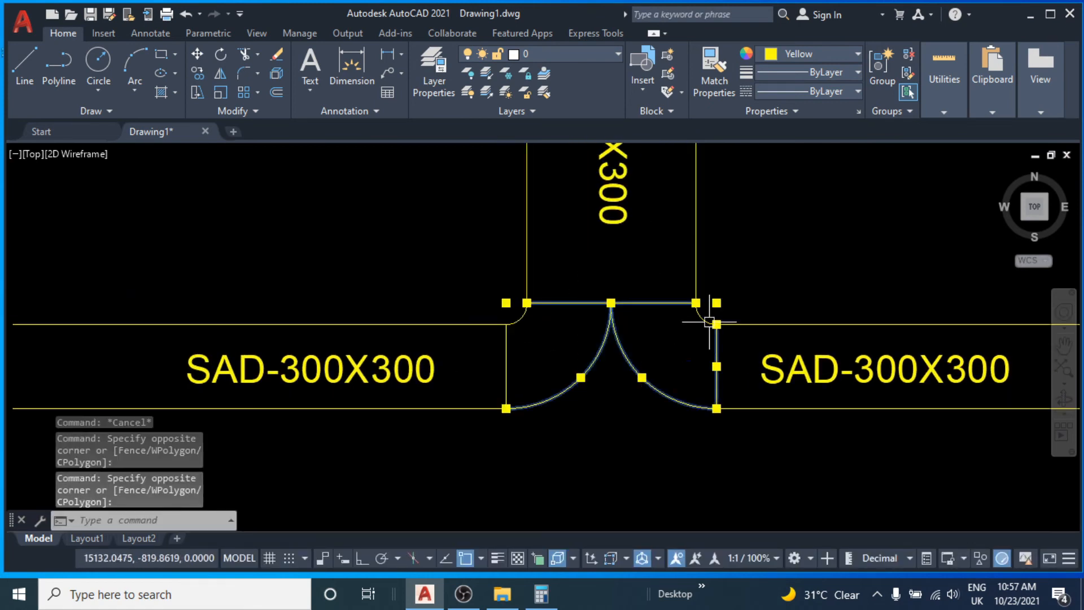
click(704, 320)
click(520, 317)
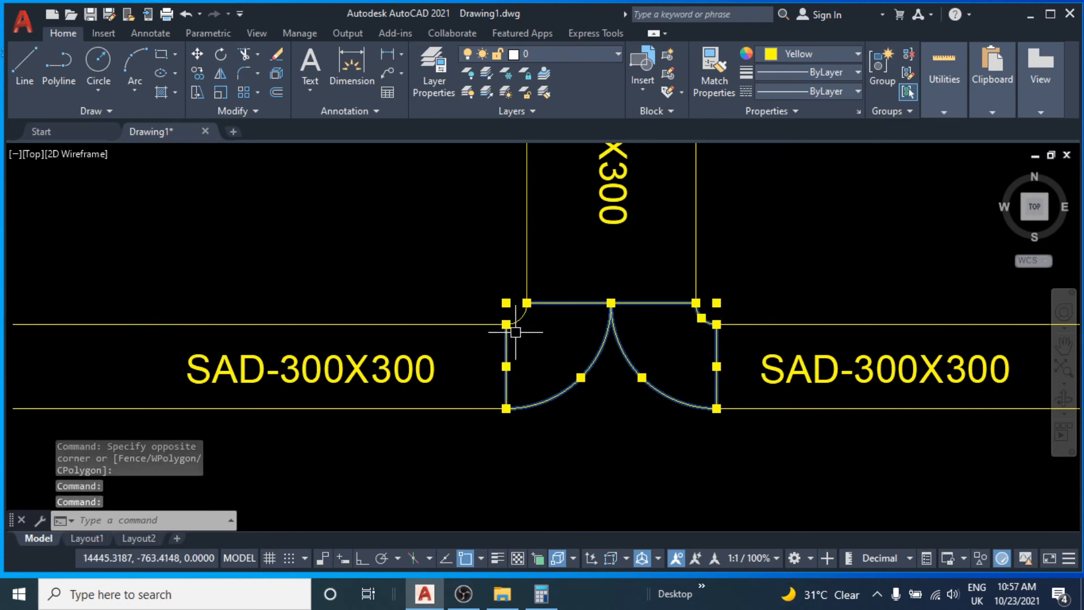
scroll(519, 311, up, 2)
text(e)
key(Return)
scroll(541, 368, down, 3)
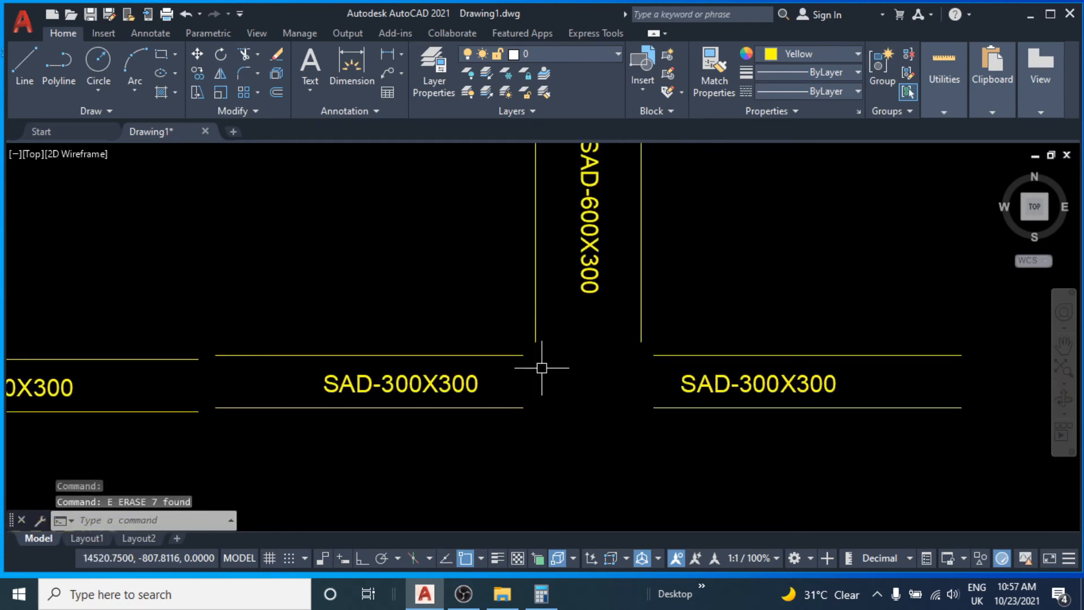
Fillet both corners between the copied main duct and the upper branch lines with a radius of 150.
text(f)
key(Return)
text(r)
key(Return)
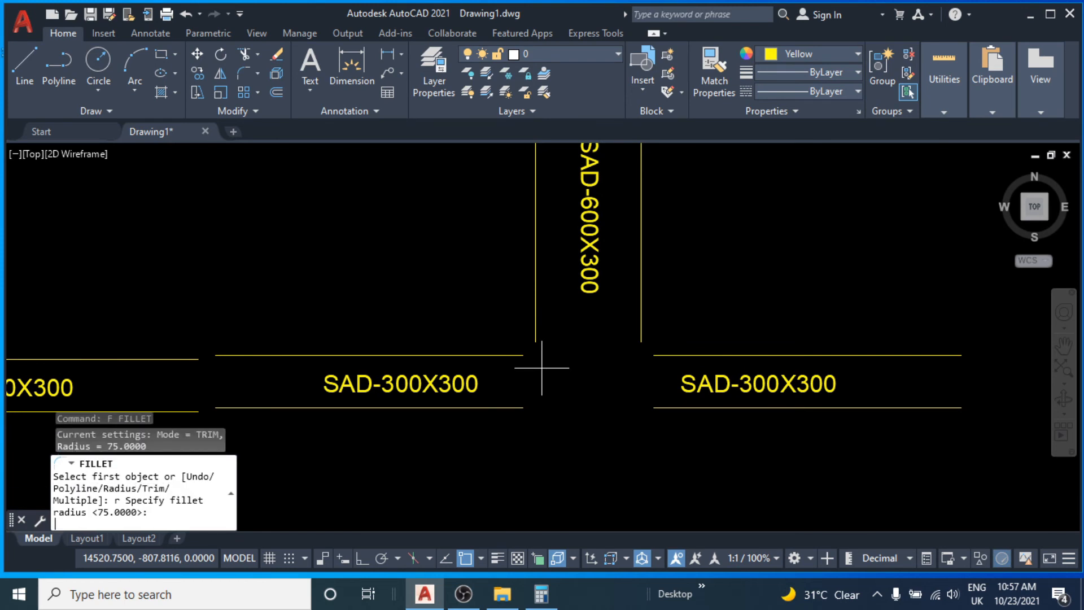
text(150)
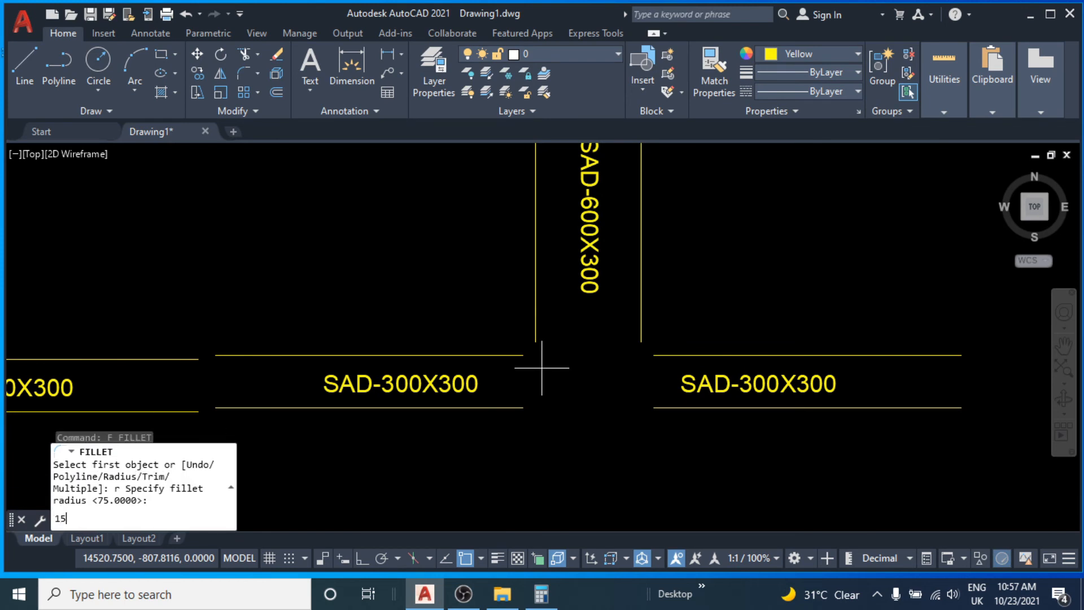
key(Return)
click(498, 358)
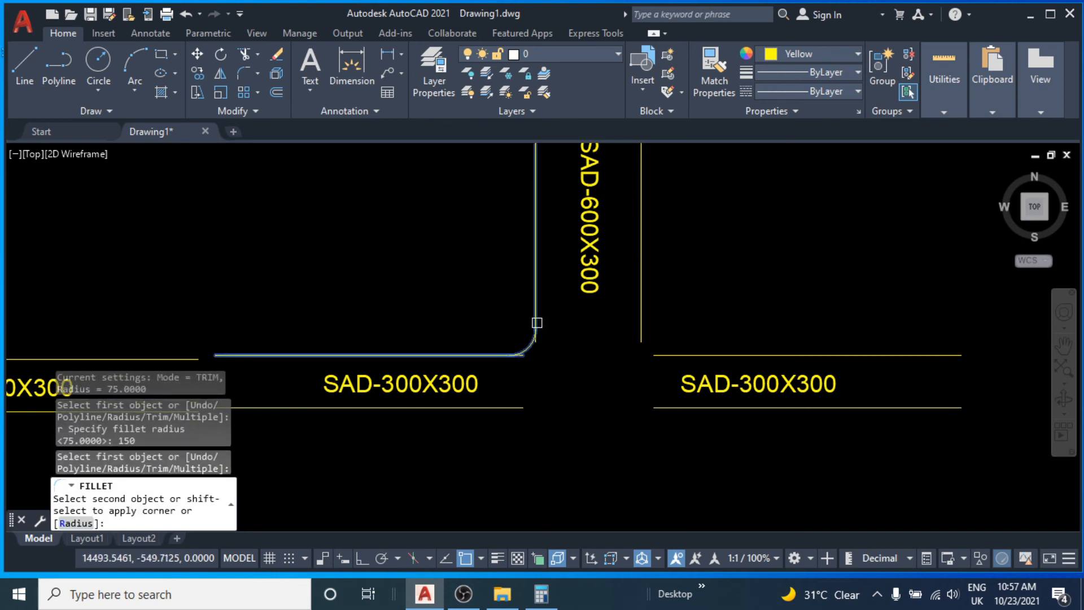
click(537, 293)
key(Return)
click(685, 356)
click(642, 307)
key(Escape)
key(Escape)
Offset both 150 radius corner arcs by 300 toward the middle of the junction.
text(o)
key(space)
scroll(641, 364, up, 2)
click(651, 340)
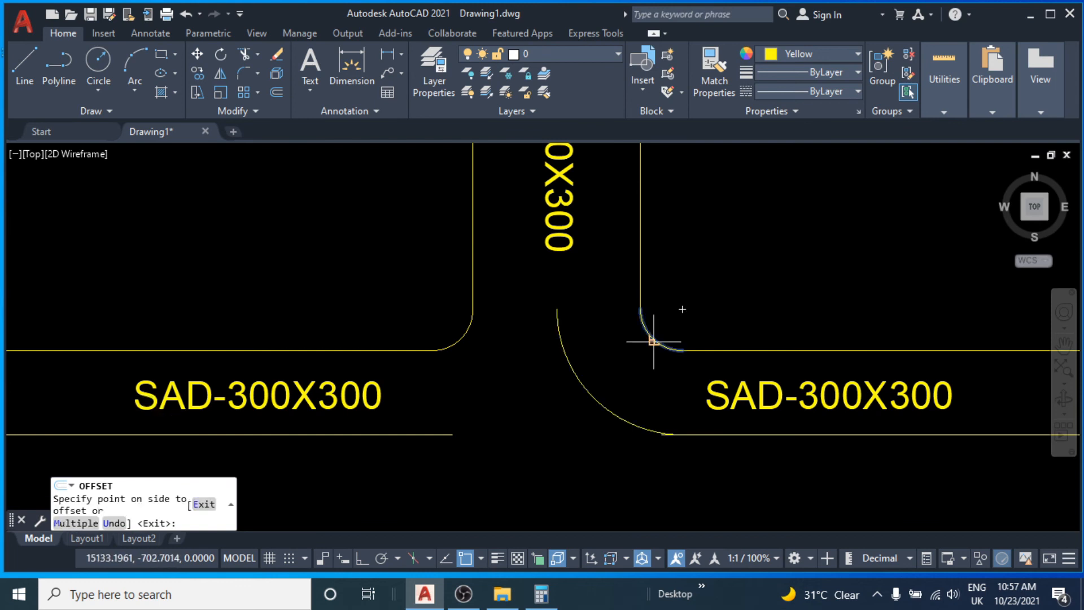
click(612, 364)
click(466, 344)
click(459, 337)
click(498, 389)
key(Escape)
key(Escape)
key(Escape)
Trim the lower branch line ends that extend past the two offset arcs.
middle_drag(472, 425, 534, 399)
text(tr)
key(space)
scroll(502, 390, up, 3)
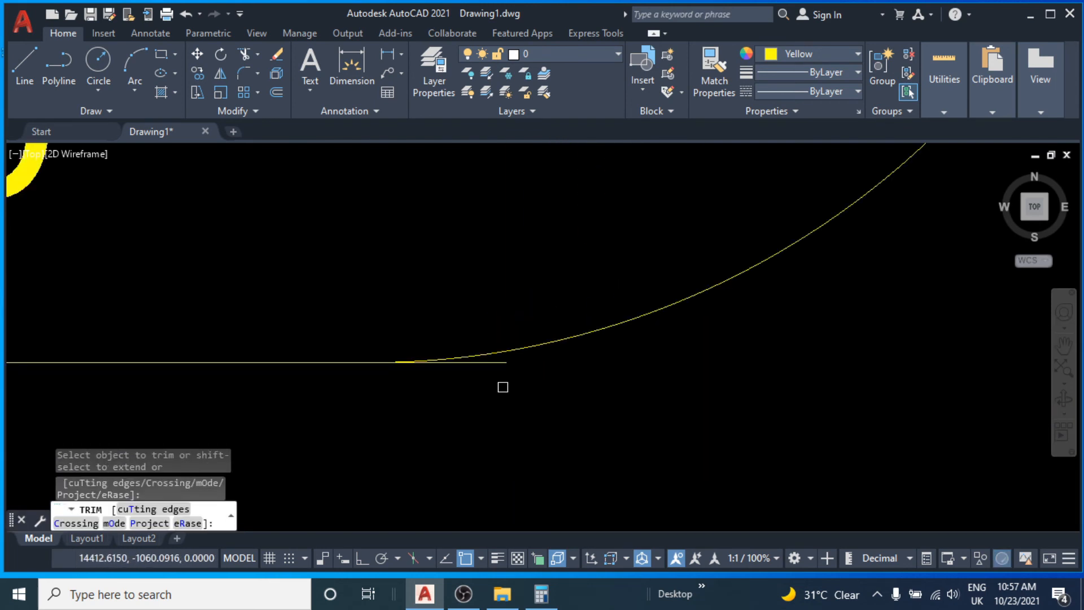
scroll(493, 363, down, 2)
middle_drag(645, 406, 192, 397)
scroll(655, 394, up, 4)
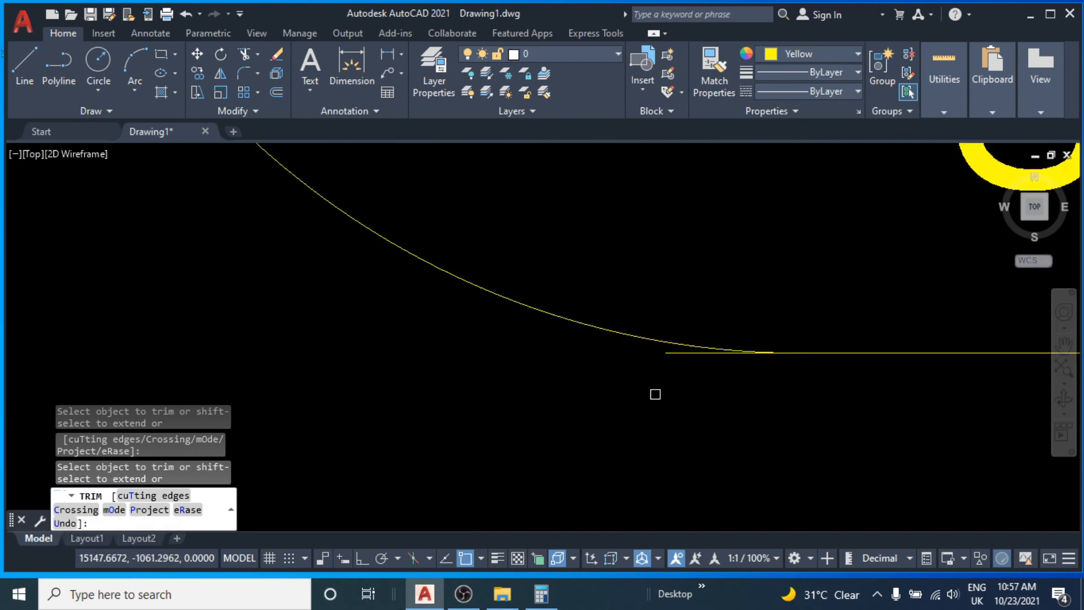
scroll(679, 355, down, 3)
scroll(566, 372, up, 2)
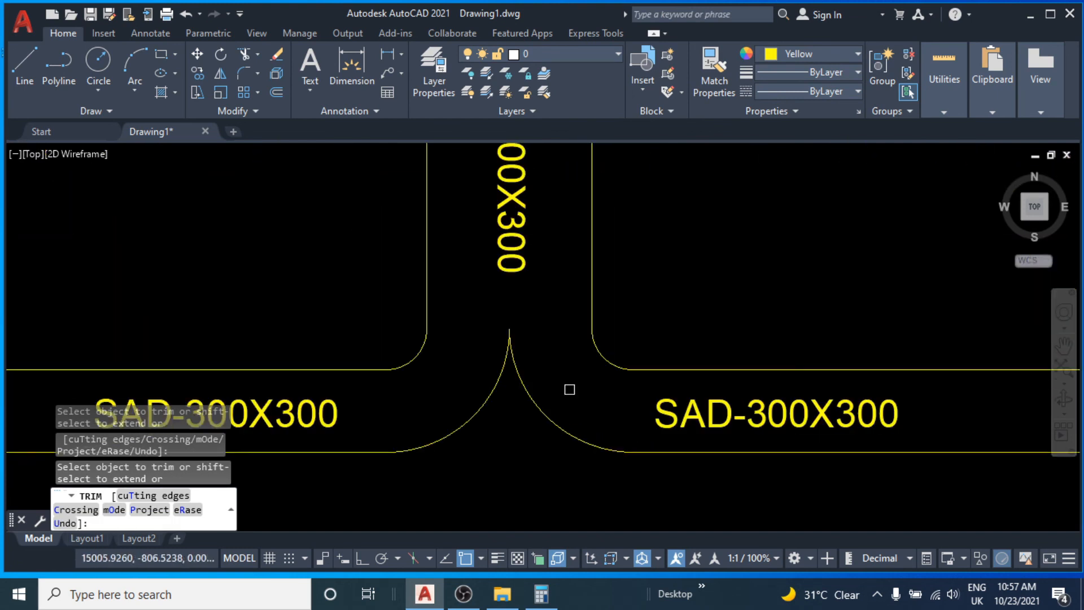
key(Escape)
Draw a line across the copied main duct joining the upper ends of its two corner fillets.
text(l)
key(space)
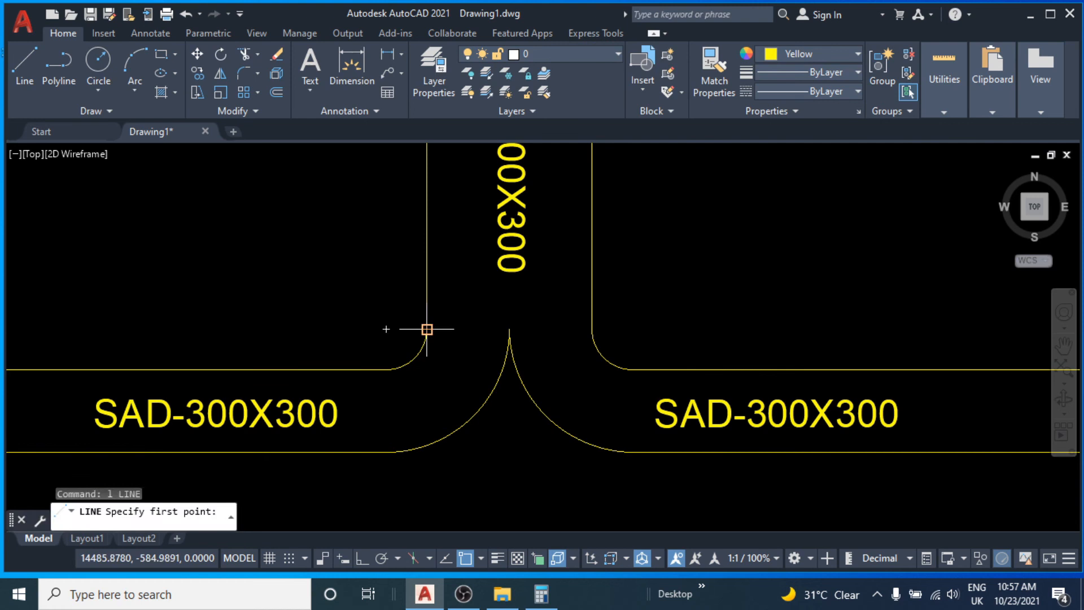
click(426, 329)
click(591, 329)
key(Escape)
Draw a line across the copied left branch from the fillet's end down to the lower duct line.
scroll(715, 327, down, 2)
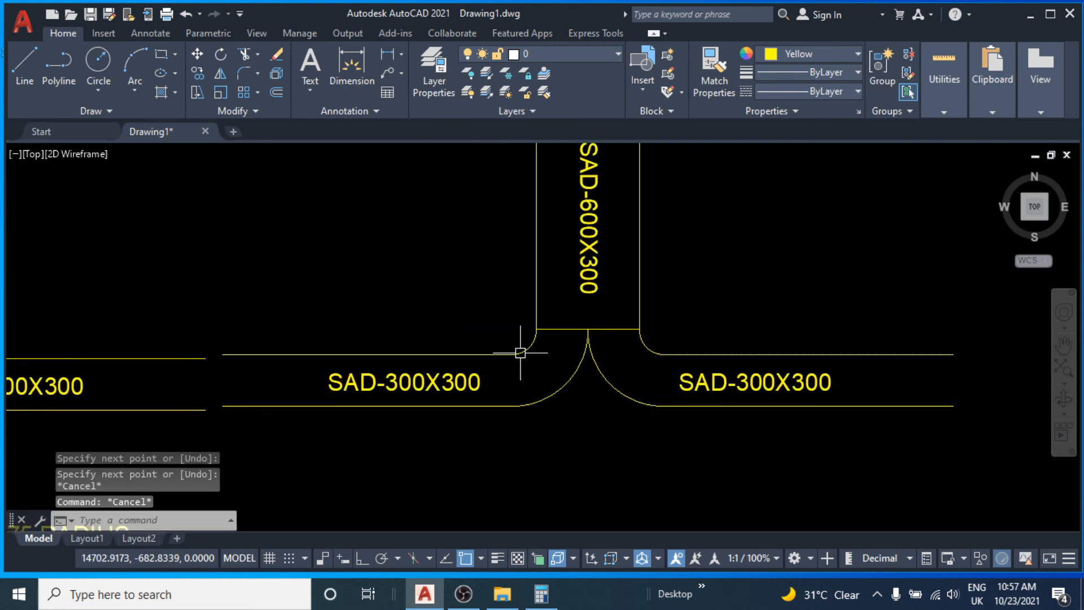
key(space)
click(511, 354)
click(511, 406)
key(Escape)
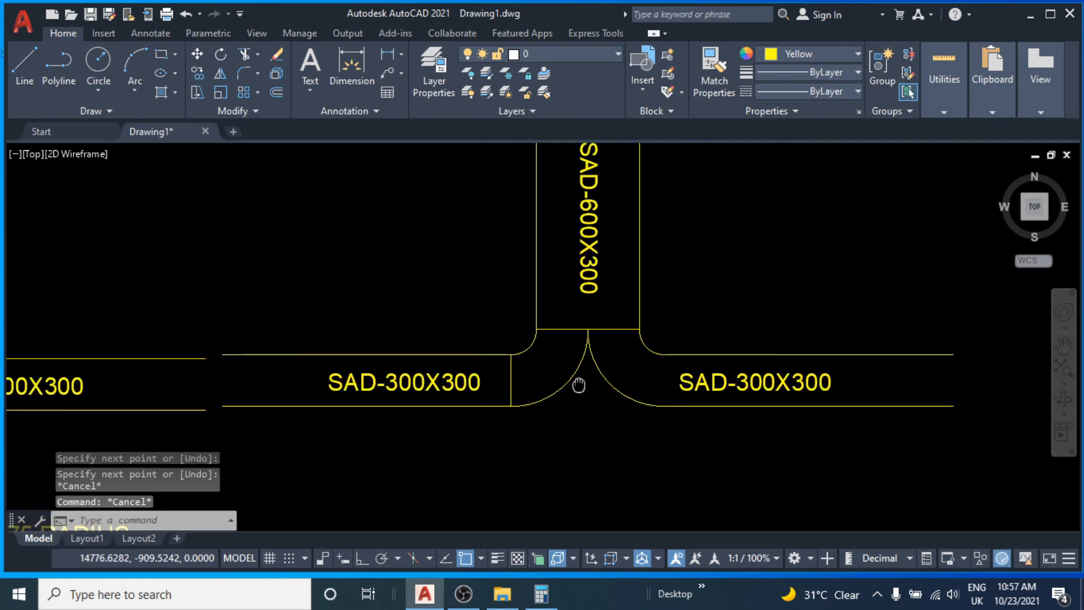
Draw a line across the copied right branch from the fillet's end down to the lower duct line.
middle_drag(581, 380, 522, 367)
key(space)
click(606, 342)
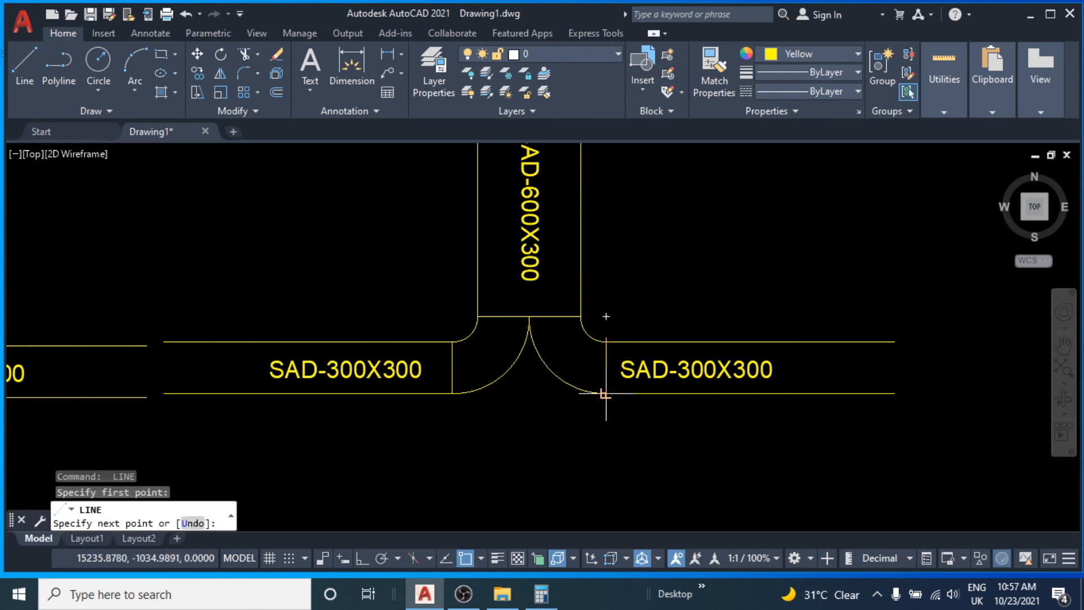
click(604, 393)
key(Escape)
Copy the WRONG label from the elbow example to below the junction with 150 radius corners.
scroll(508, 398, down, 2)
middle_drag(443, 409, 544, 398)
middle_drag(259, 459, 367, 412)
scroll(338, 383, down, 4)
scroll(302, 316, up, 4)
click(442, 309)
text(co)
key(Return)
click(442, 309)
scroll(562, 418, down, 2)
scroll(516, 364, up, 2)
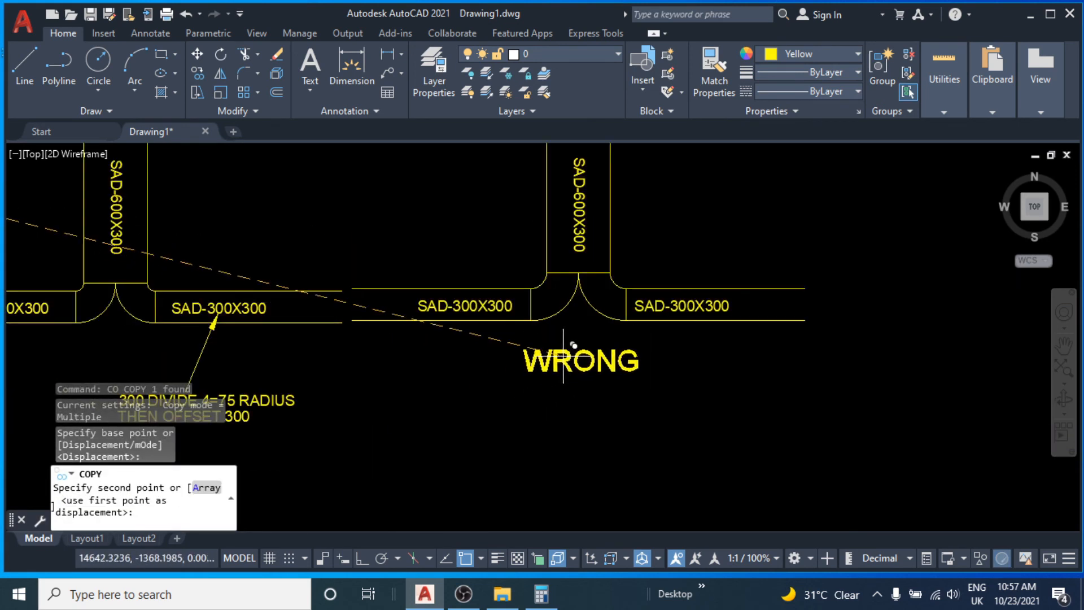
click(562, 355)
key(Escape)
Copy the CORRECT label from the elbow example to below the junction with 75 radius corners.
scroll(515, 411, down, 3)
scroll(485, 429, up, 3)
middle_drag(460, 443, 559, 388)
scroll(477, 411, down, 2)
scroll(251, 309, up, 3)
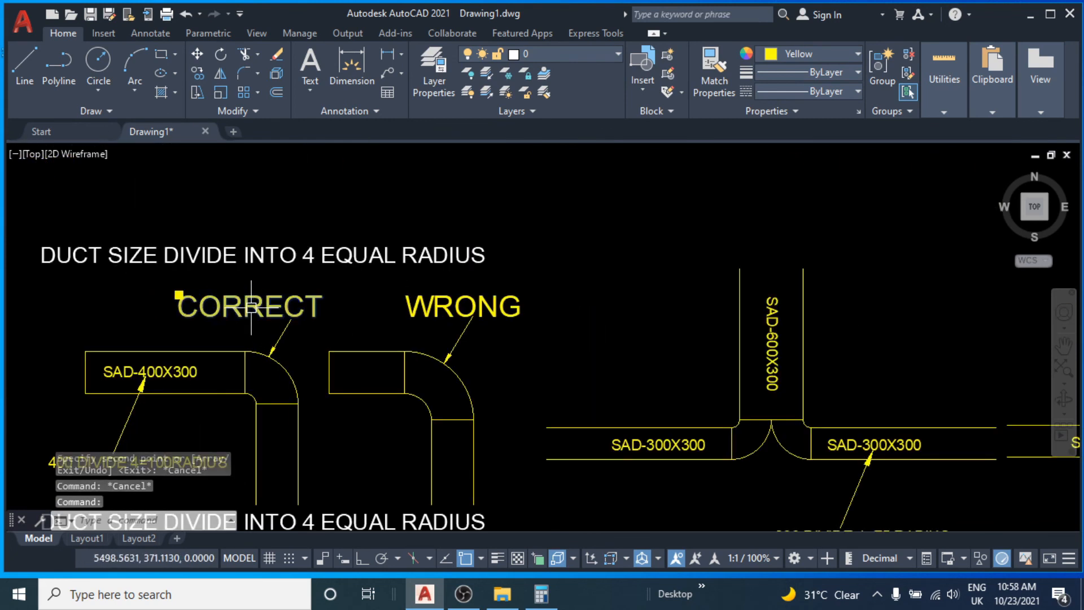
key(Return)
click(242, 299)
scroll(649, 483, up, 2)
middle_drag(649, 482, 373, 359)
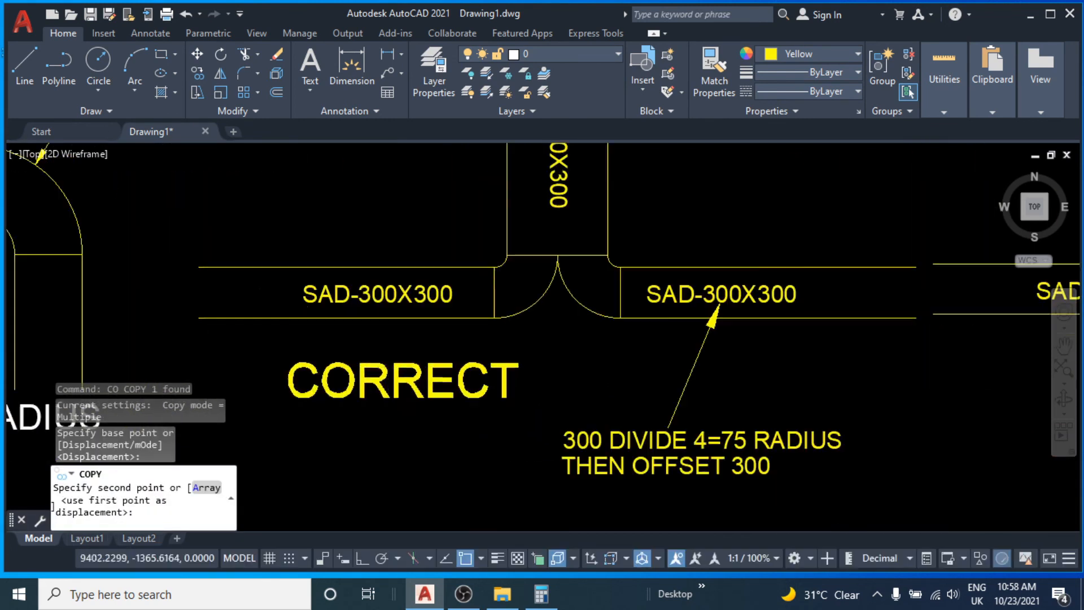
click(548, 359)
key(Escape)
scroll(508, 373, down, 3)
scroll(491, 394, up, 4)
scroll(448, 386, down, 1)
mouse_move(448, 386)
middle_down()
mouse_move(360, 405)
mouse_move(386, 411)
middle_up()
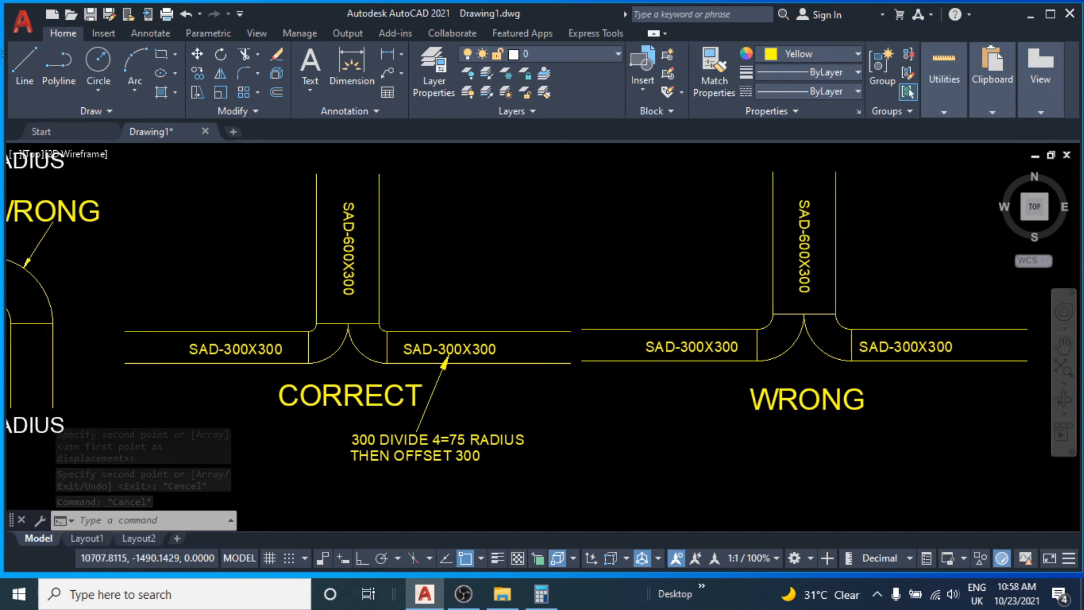
middle_drag(445, 438, 444, 437)
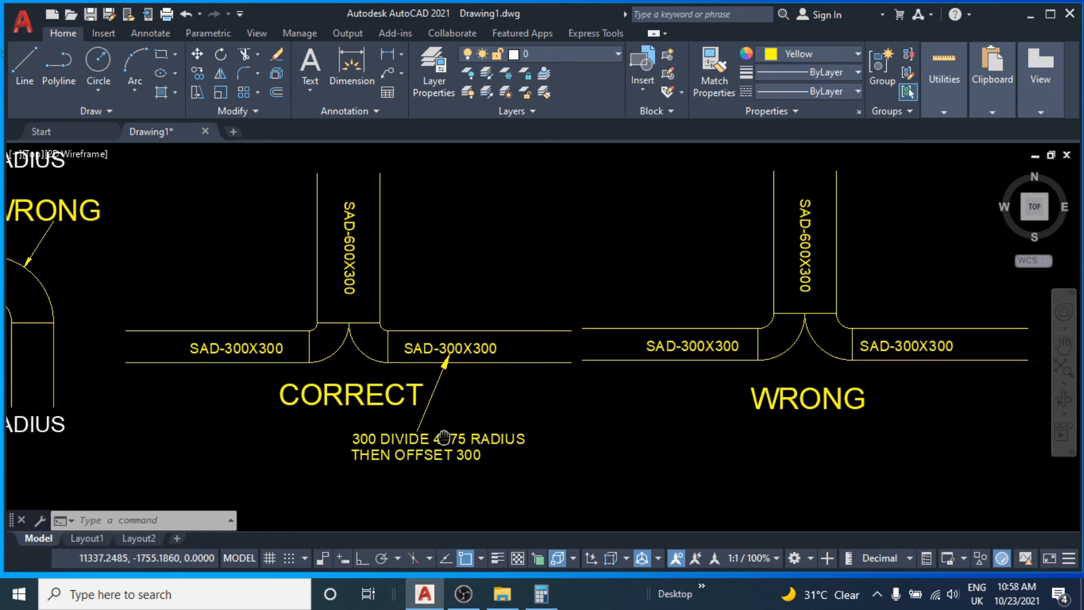